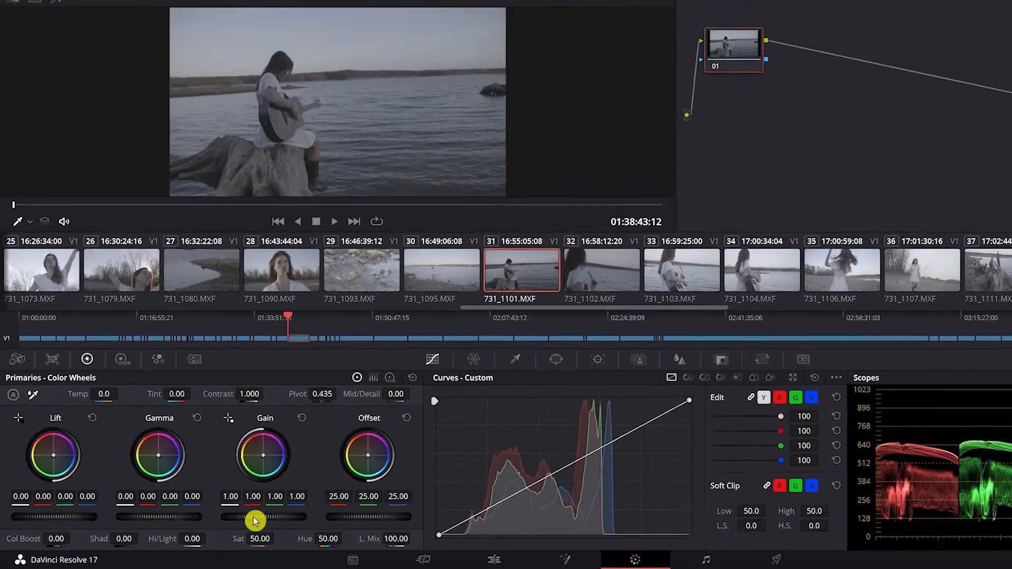
Try master Gain 1.26, Gamma -0.01 and Lift -0.07 on clip 731_1101, and reset all primary adjustments
drag(253, 521, 284, 520)
mouse_move(125, 523)
mouse_down()
mouse_move(105, 522)
mouse_move(137, 523)
mouse_up()
mouse_move(49, 522)
mouse_down()
mouse_move(20, 522)
mouse_move(58, 522)
mouse_move(42, 522)
mouse_up()
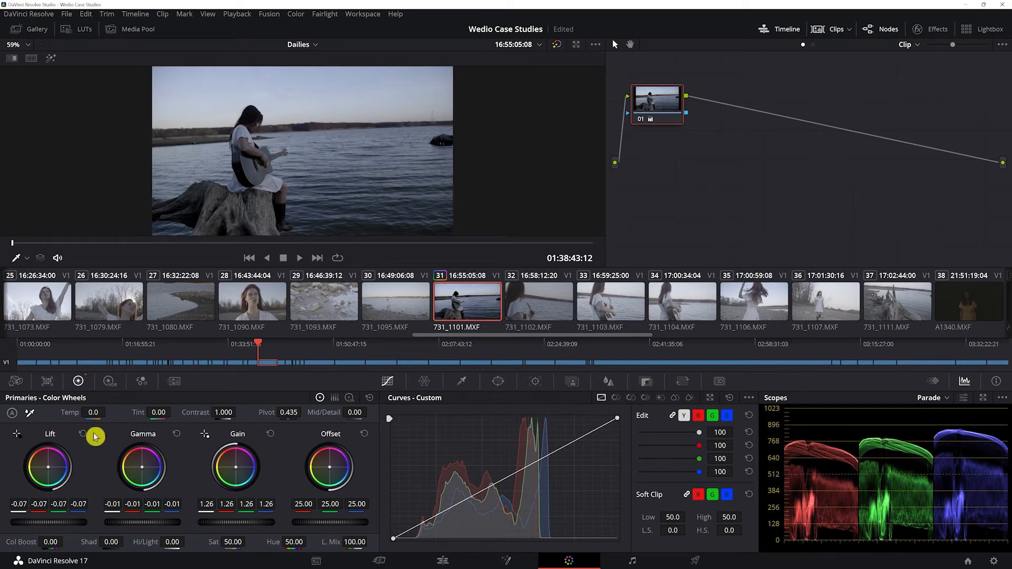
click(369, 399)
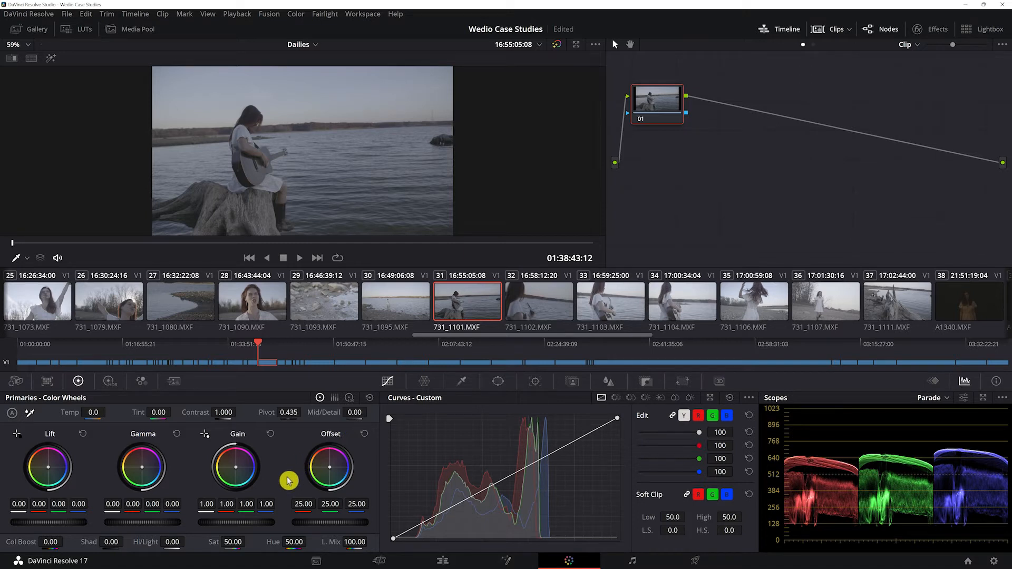
Try lowering the Offset of all channels to 21.50, and reset the primary color wheels
drag(336, 527, 311, 527)
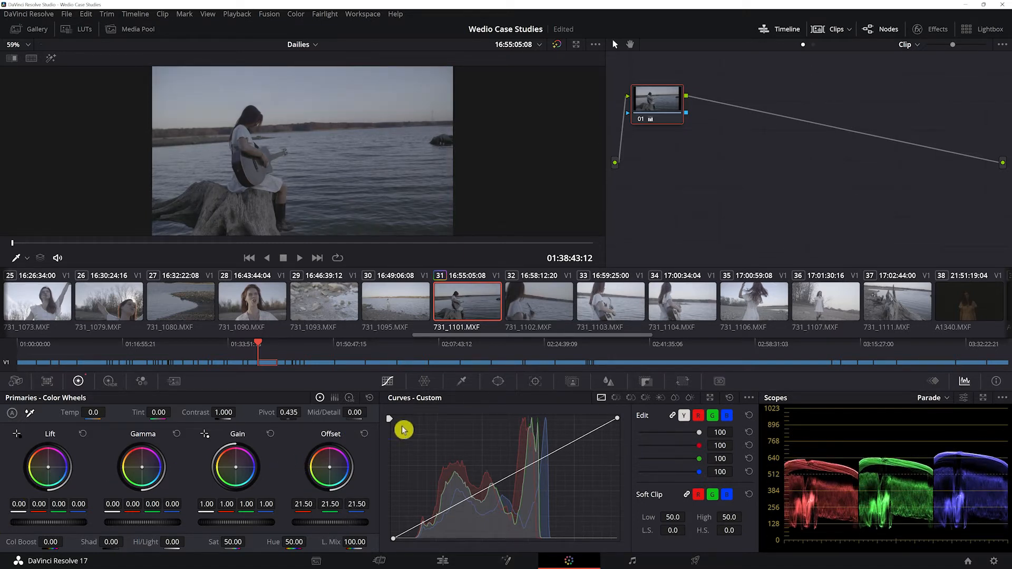
click(371, 399)
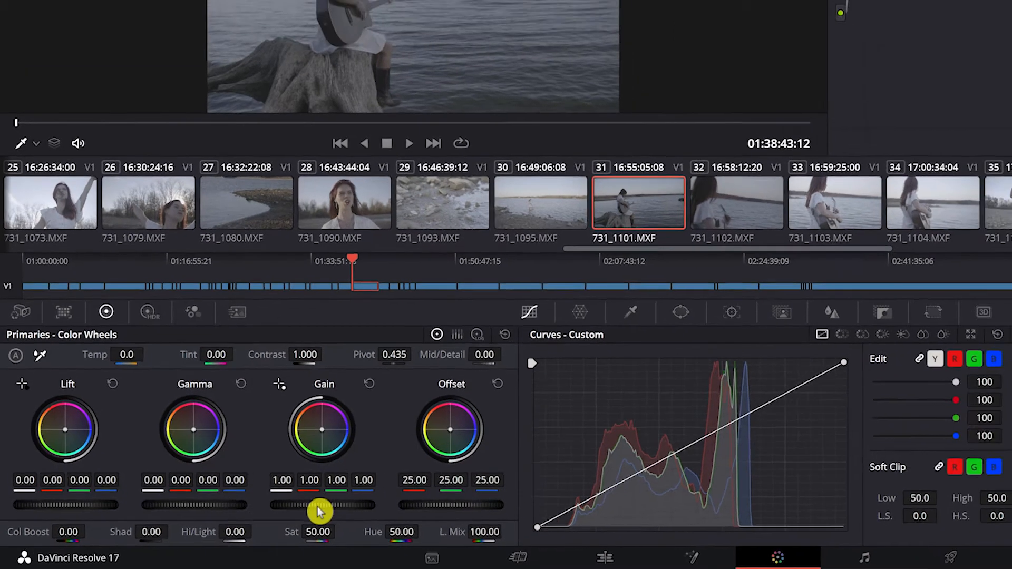
Try a master Gain of 1.47 with its color balance shifted toward magenta, and reset the Gain wheel
drag(350, 499, 411, 499)
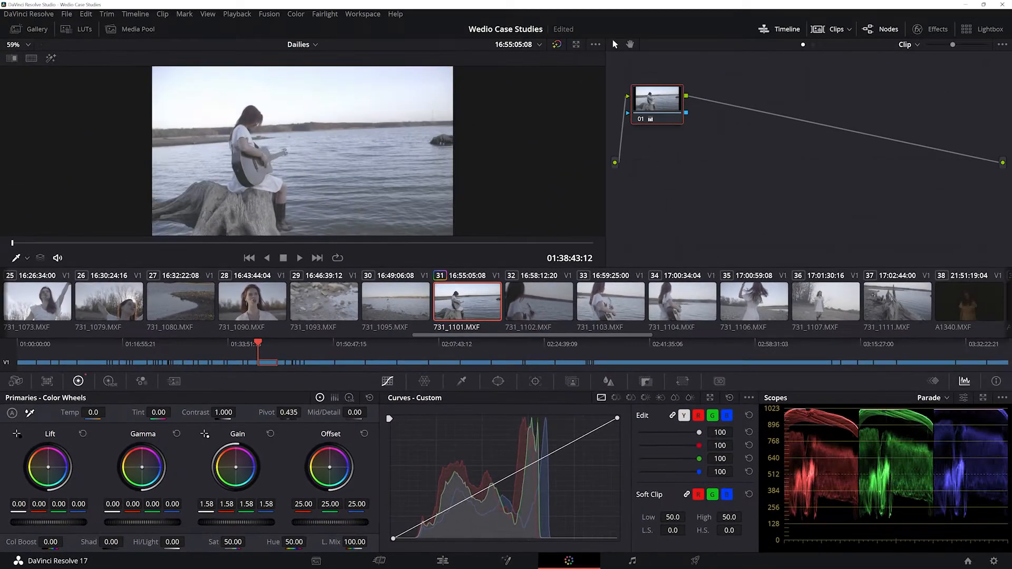
drag(248, 522, 237, 522)
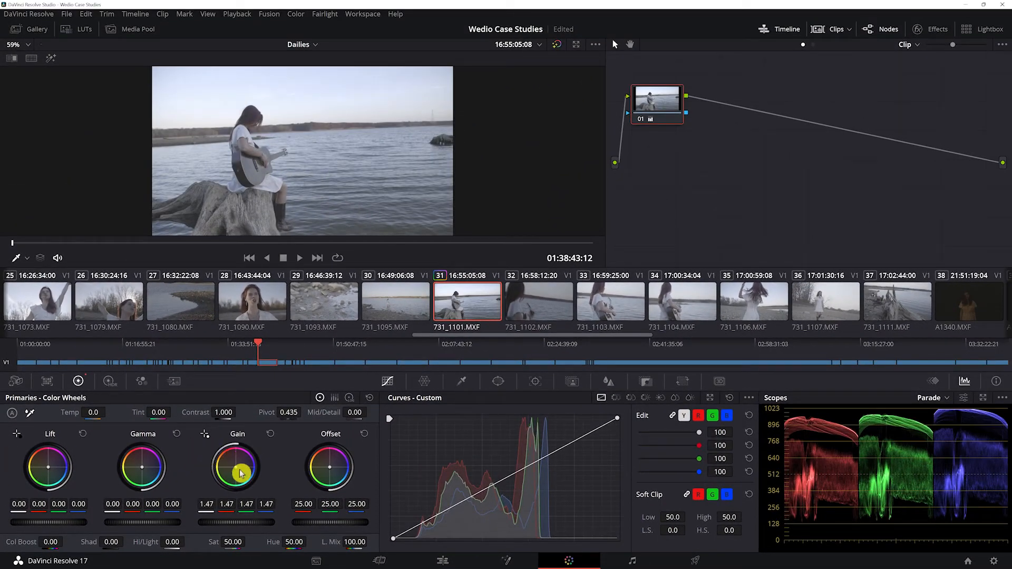
drag(236, 471, 237, 467)
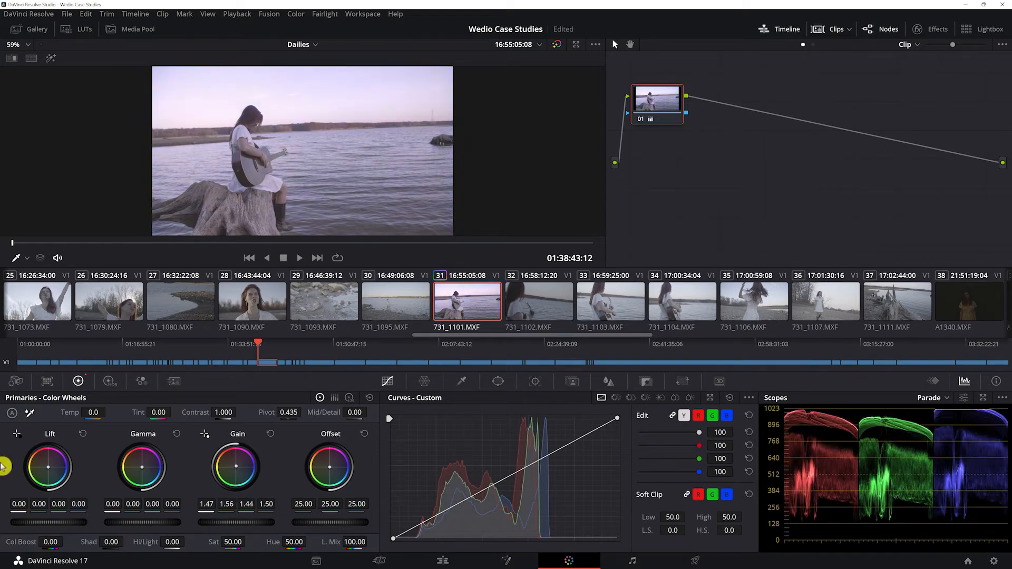
click(271, 434)
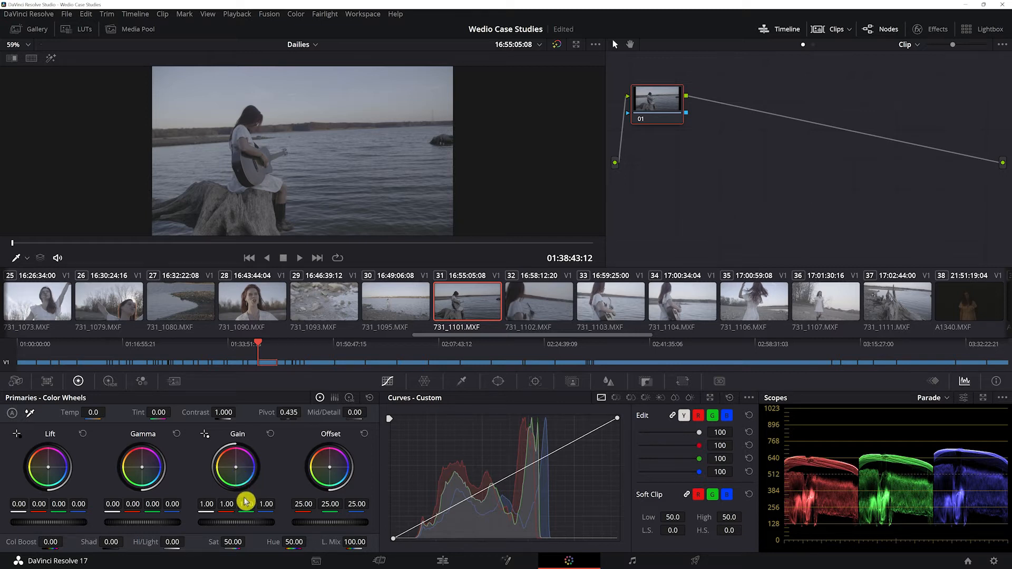
Raise the master Gain to 1.31 and shift its color balance toward warm yellow-orange
mouse_move(236, 523)
mouse_down()
mouse_move(284, 523)
mouse_move(260, 523)
mouse_up()
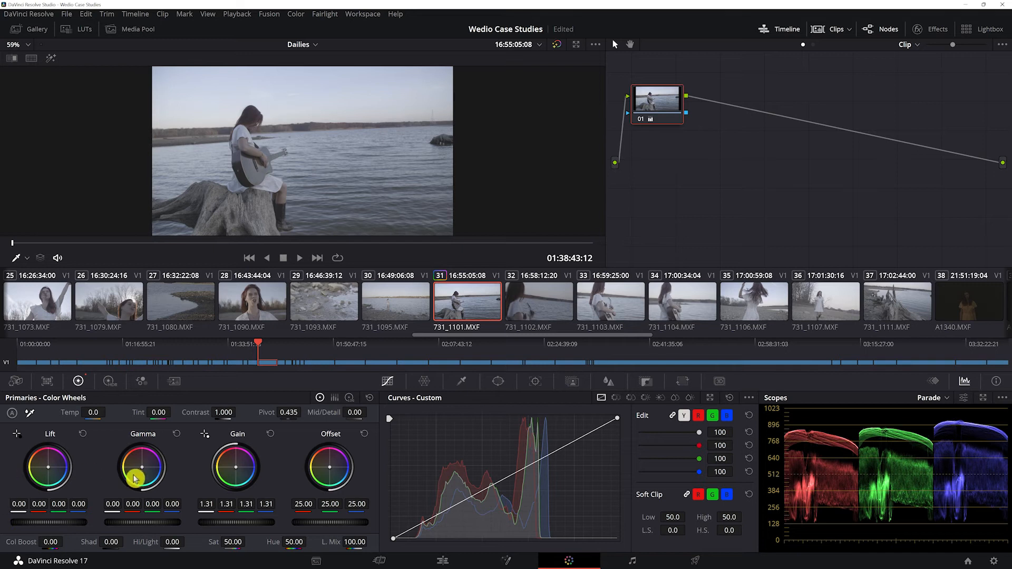
drag(228, 465, 2, 466)
Try correcting the warm cast with a blue Gain shift on a new serial node, delete that node and reset the first node's primaries
key(alt+s)
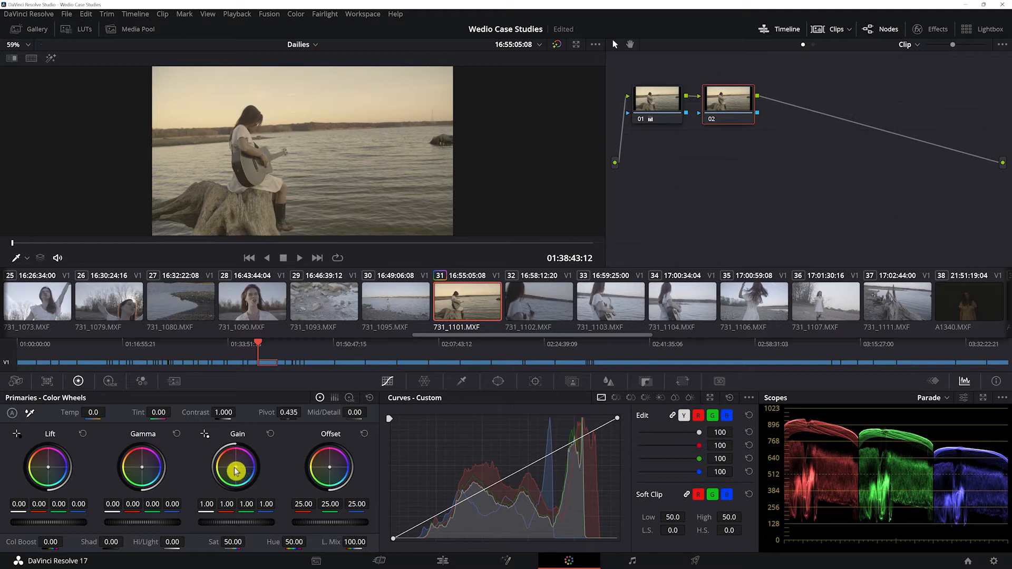
drag(240, 468, 247, 472)
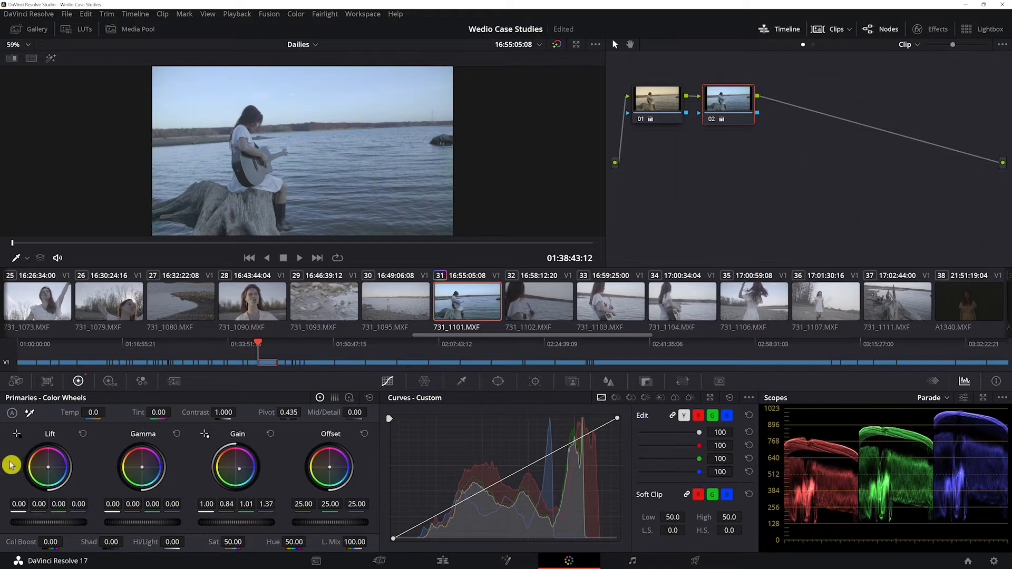
click(270, 434)
key(Delete)
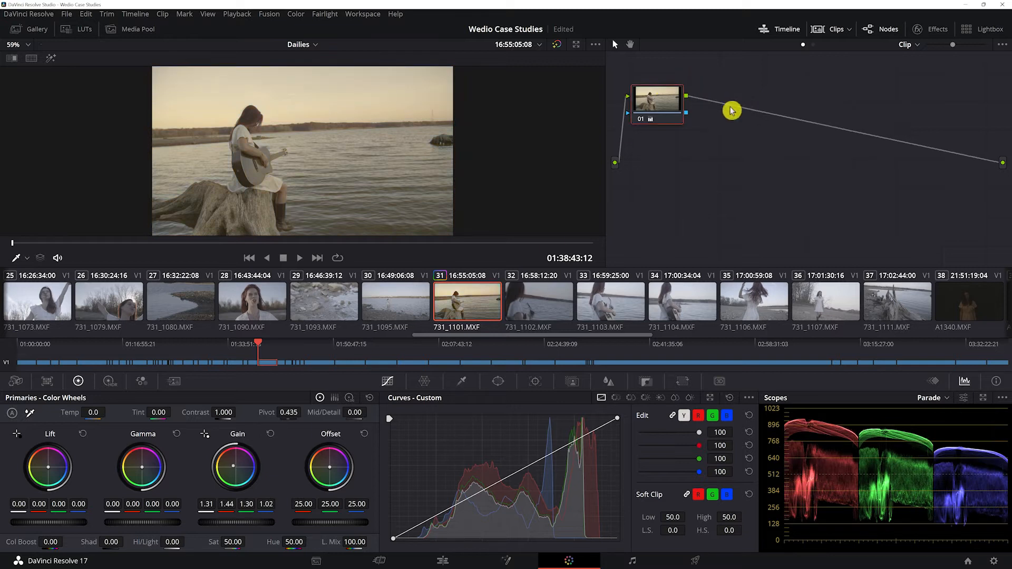
click(370, 397)
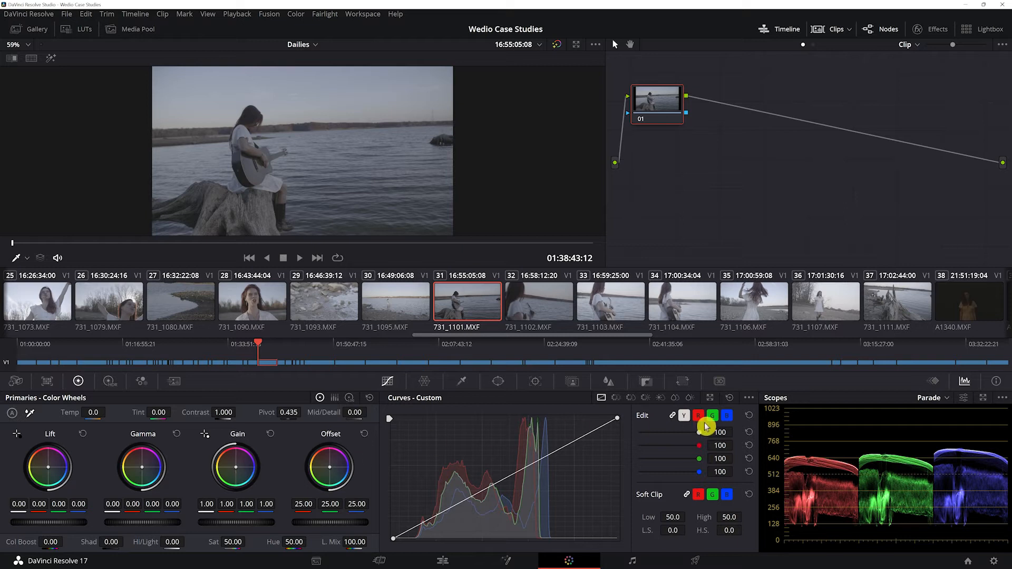
Open the scopes in a floating window with a single Parade scope and place it below the viewer
click(983, 398)
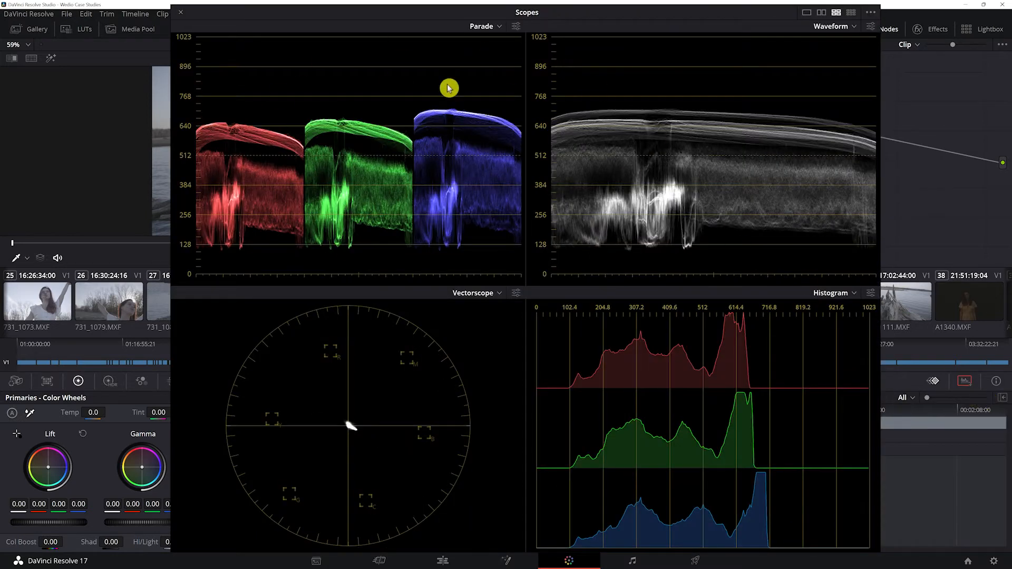
click(807, 12)
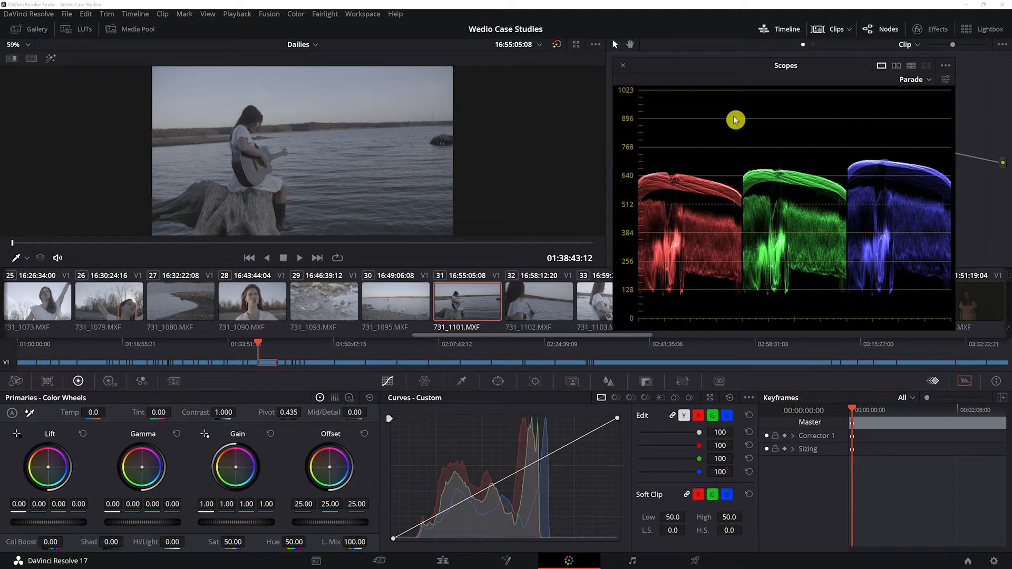
drag(737, 70, 284, 258)
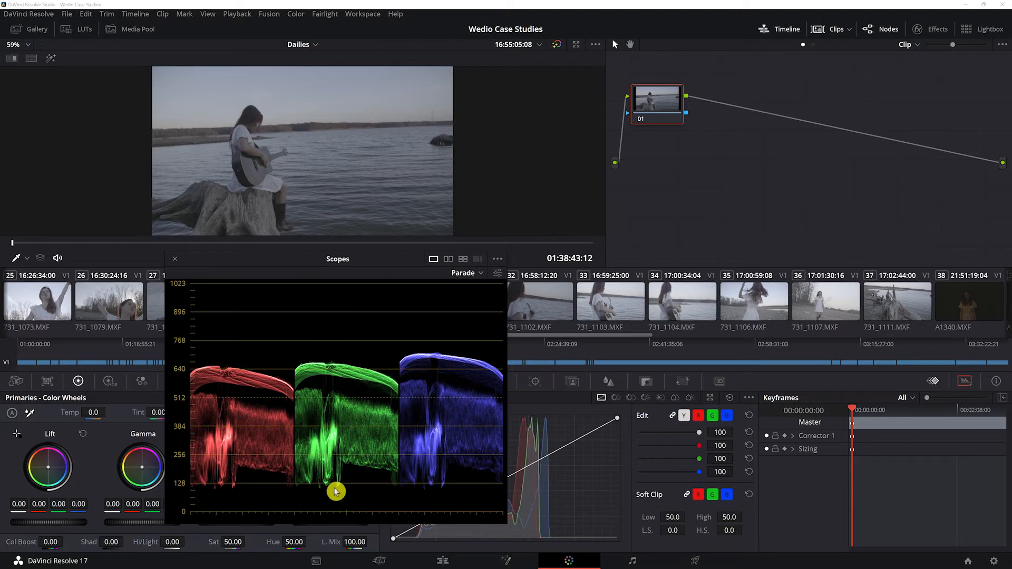
Switch the scope to an uncolorized Waveform and move its window below the node graph's first node
click(476, 274)
click(485, 294)
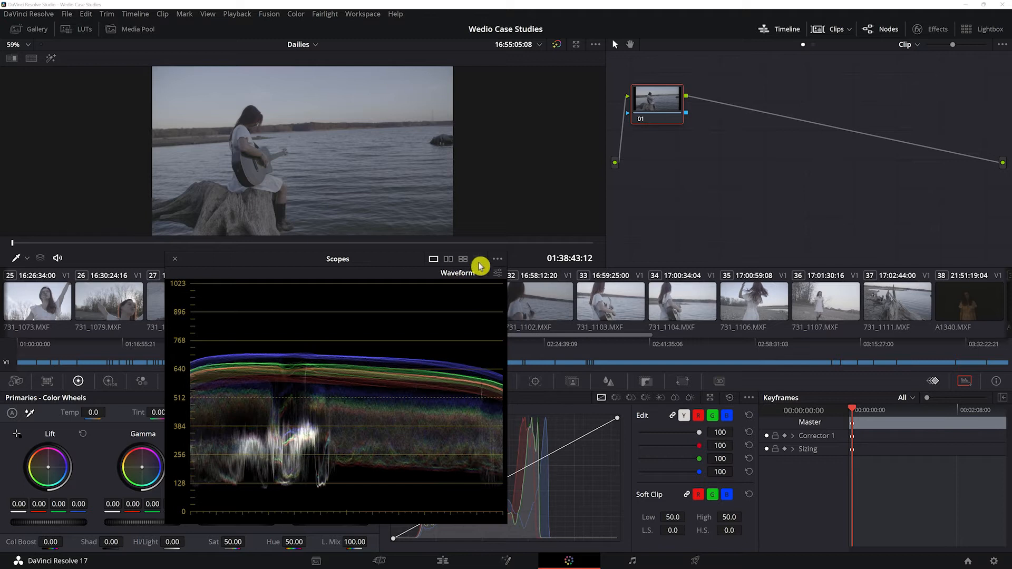
click(498, 259)
click(378, 269)
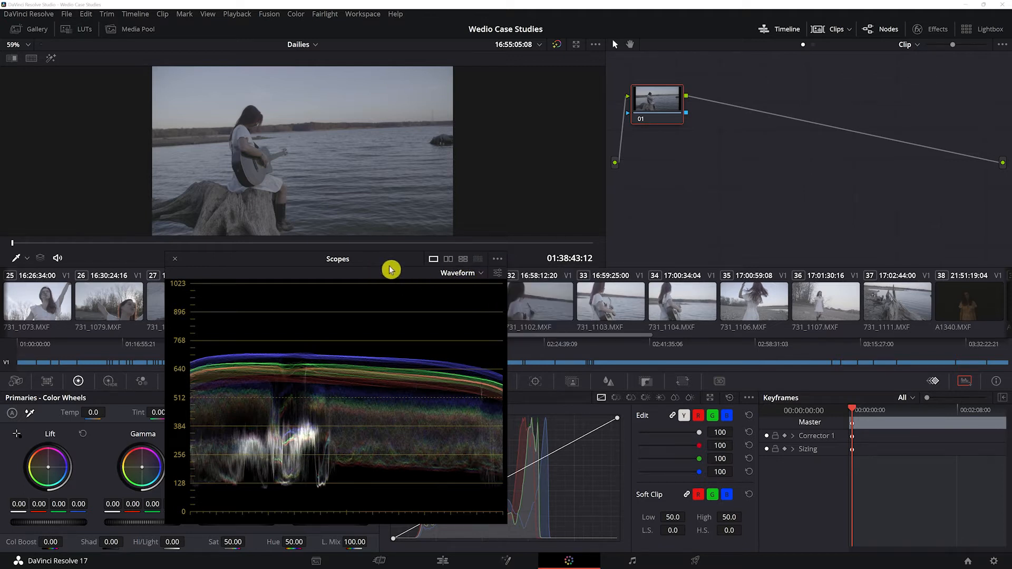
click(497, 273)
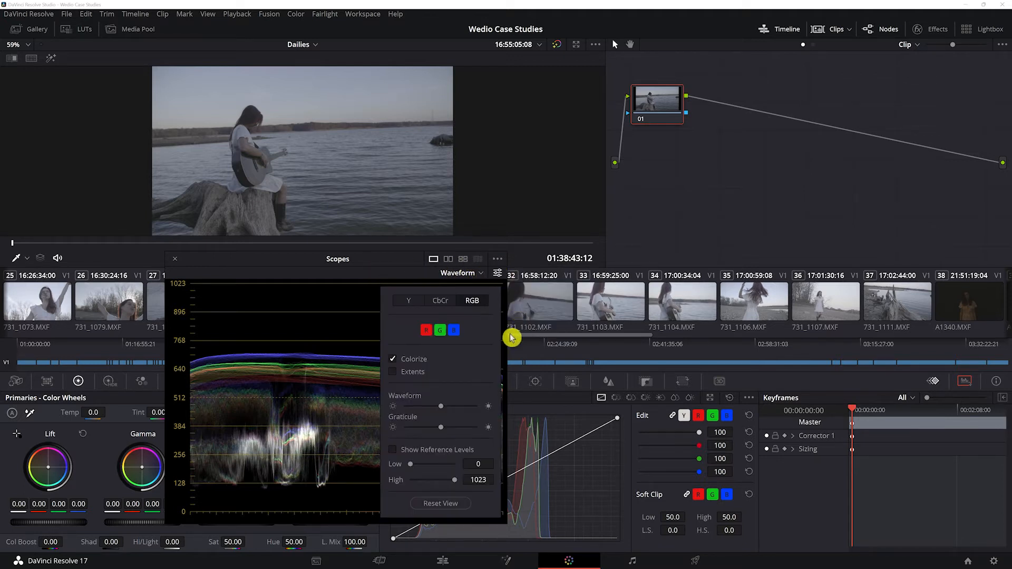
click(401, 275)
drag(385, 266, 721, 131)
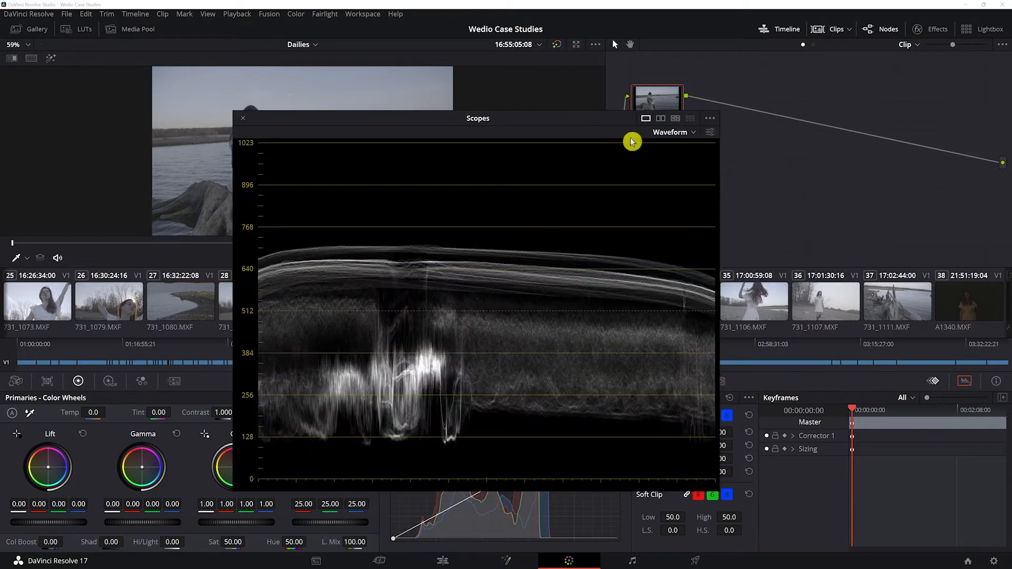
Compare the clip's Parade scope with its Waveform scope in the enlarged scopes window
click(685, 131)
click(701, 151)
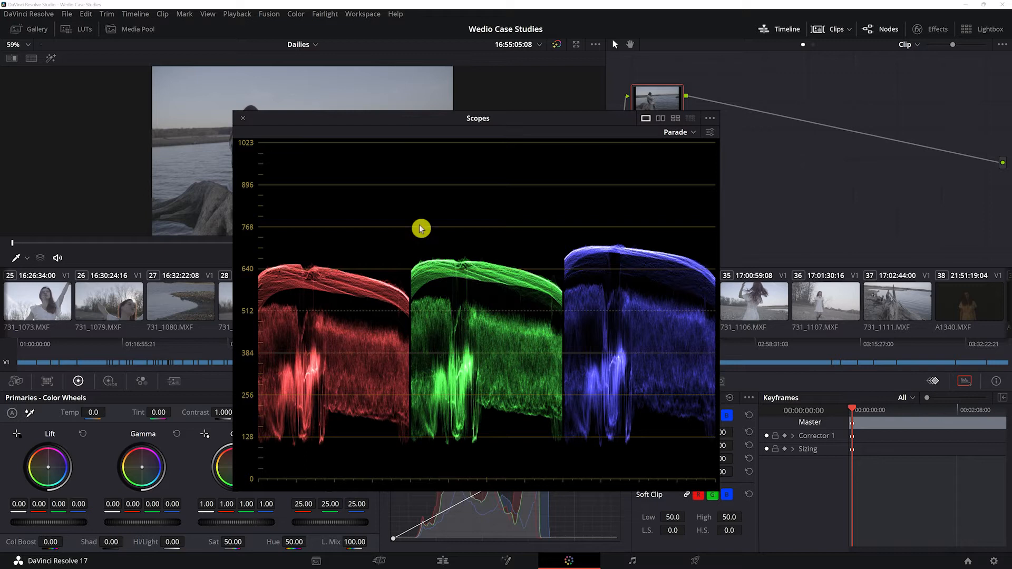
click(677, 133)
click(711, 162)
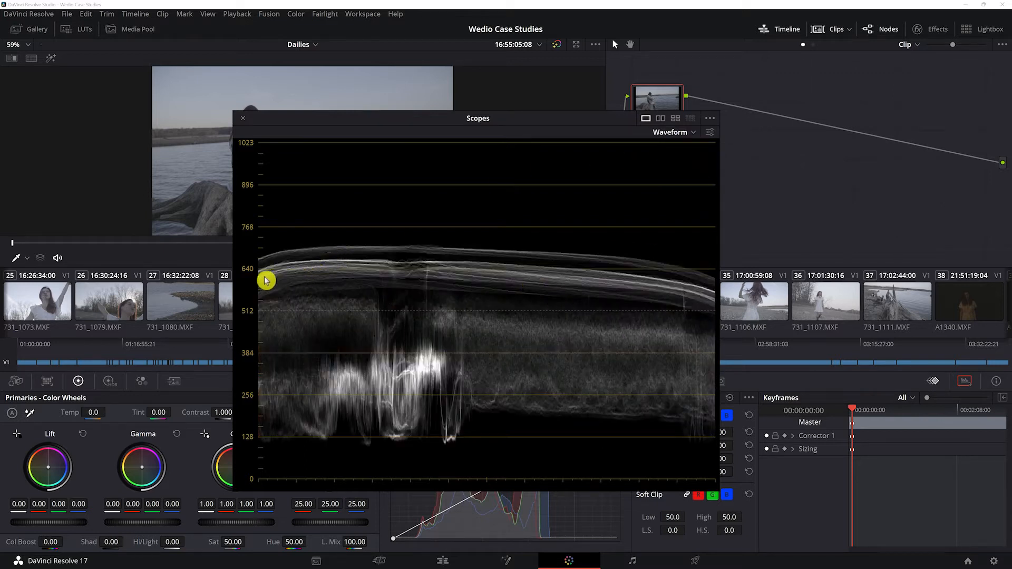
Shrink the scopes window and place it below the viewer so the whole image stays uncovered
drag(531, 132, 665, 142)
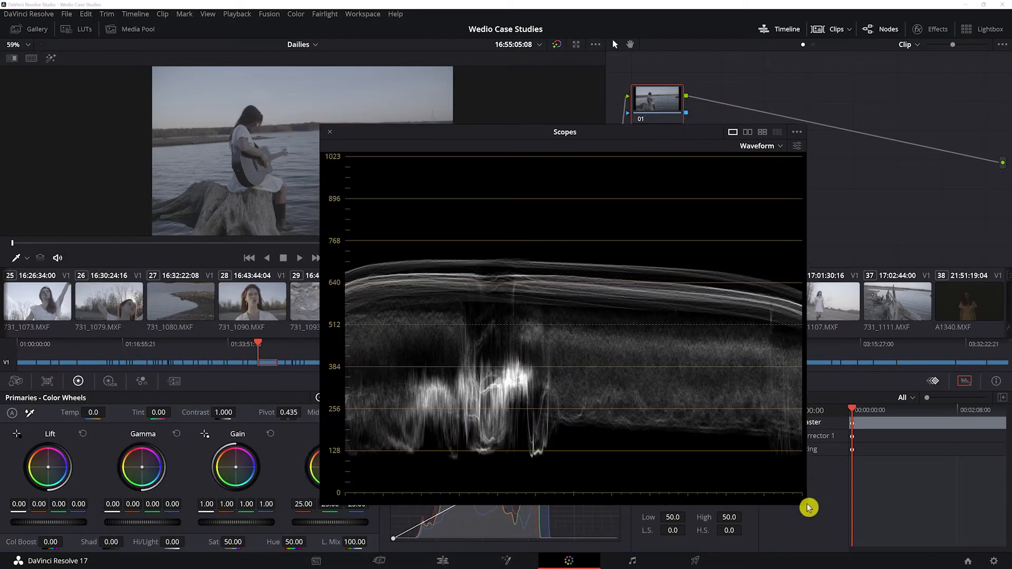
drag(806, 504, 652, 389)
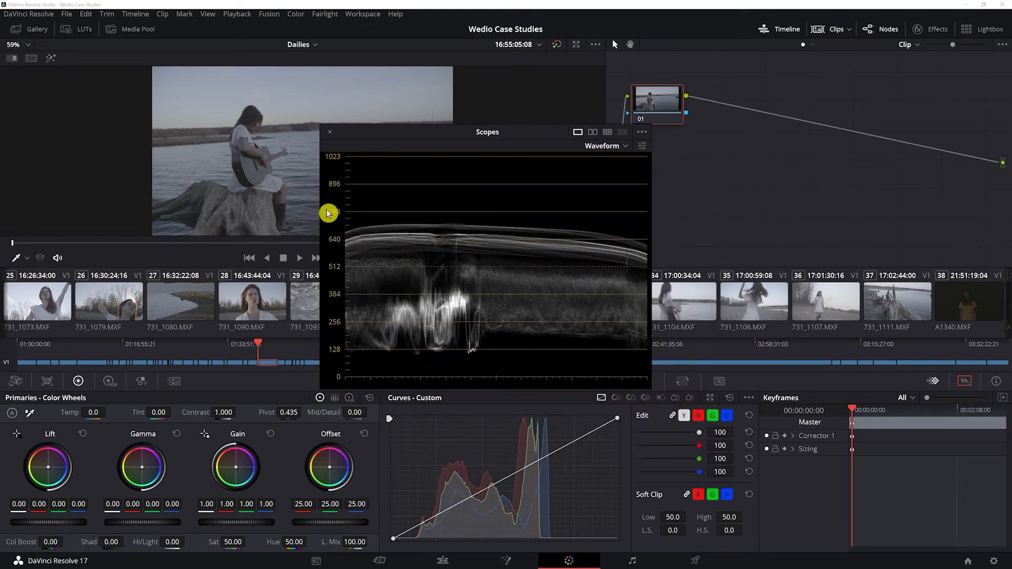
drag(511, 133, 348, 252)
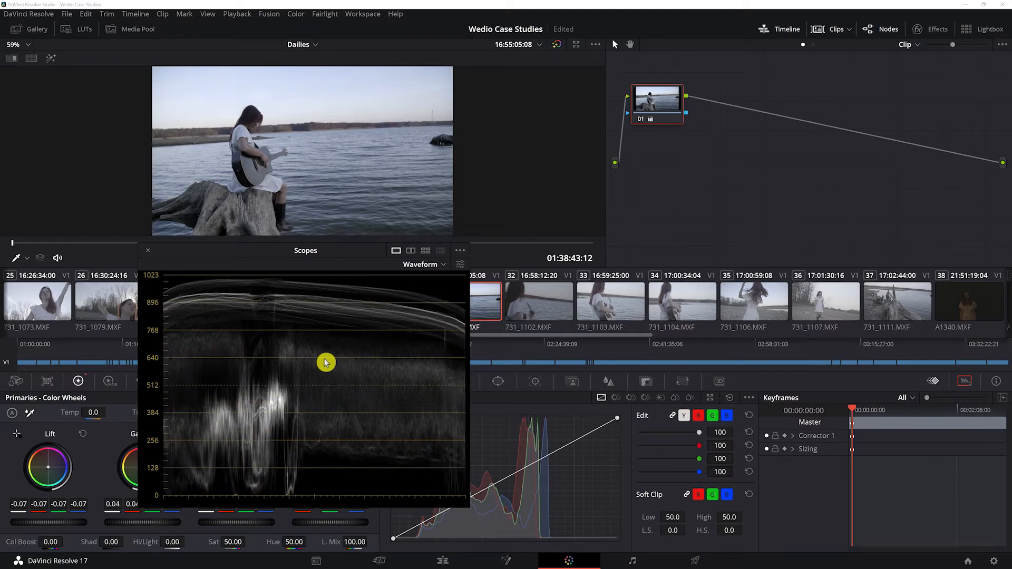
Switch the scope to Parade, move its window clear of the color wheels, and undo the last grade change
click(439, 268)
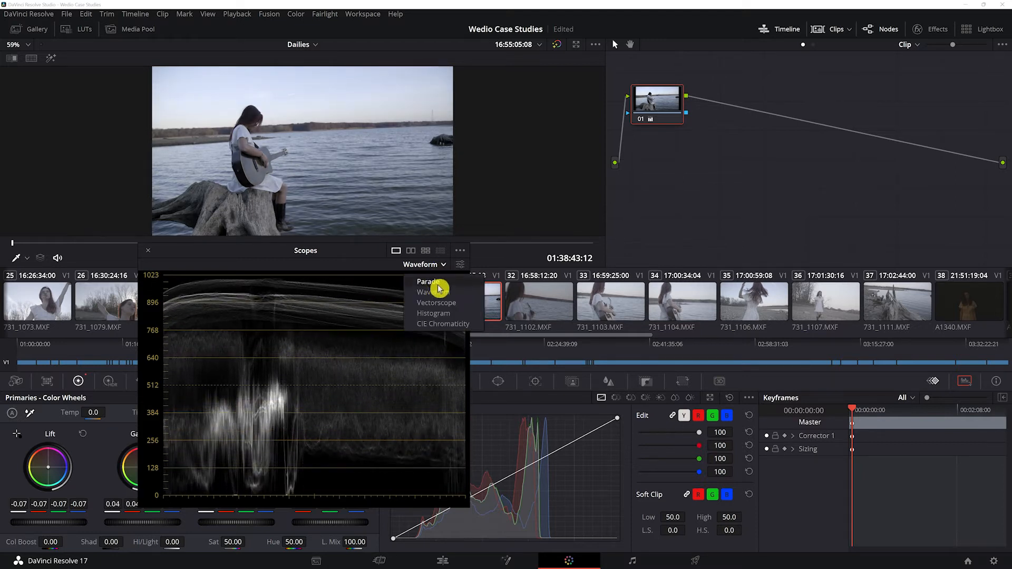
click(456, 283)
drag(371, 252, 749, 251)
drag(635, 258, 566, 293)
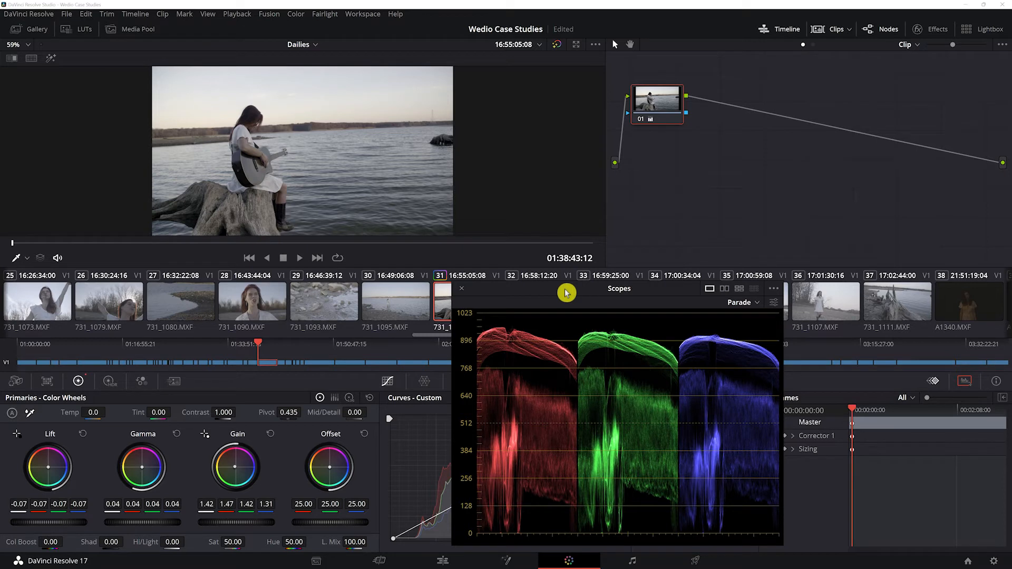
key(ctrl+z)
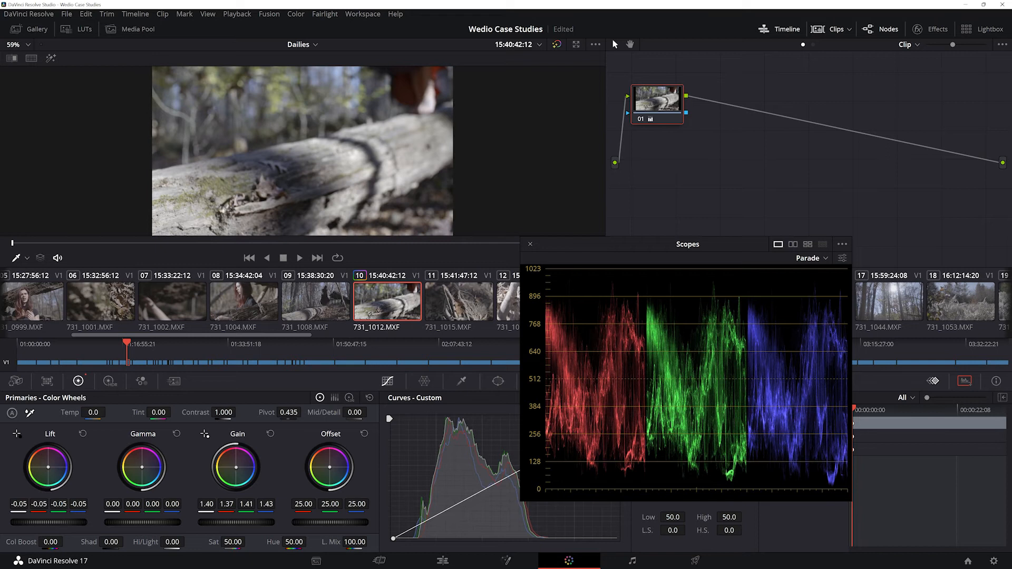
Set clip 731_1012's blue Lift to -0.04 and saturation to 79.60, and close the floating scopes window
drag(48, 467, 49, 467)
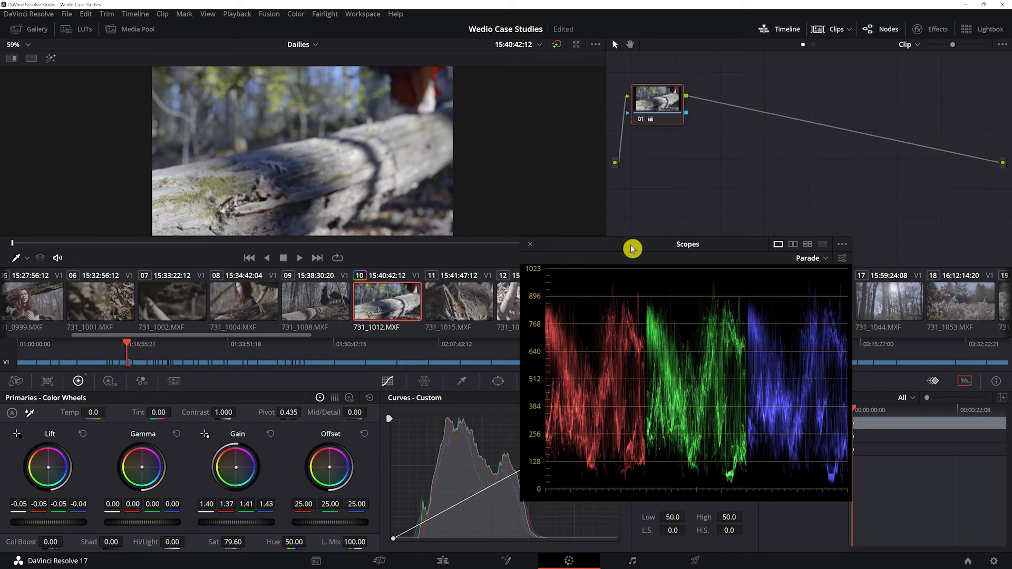
drag(633, 249, 751, 285)
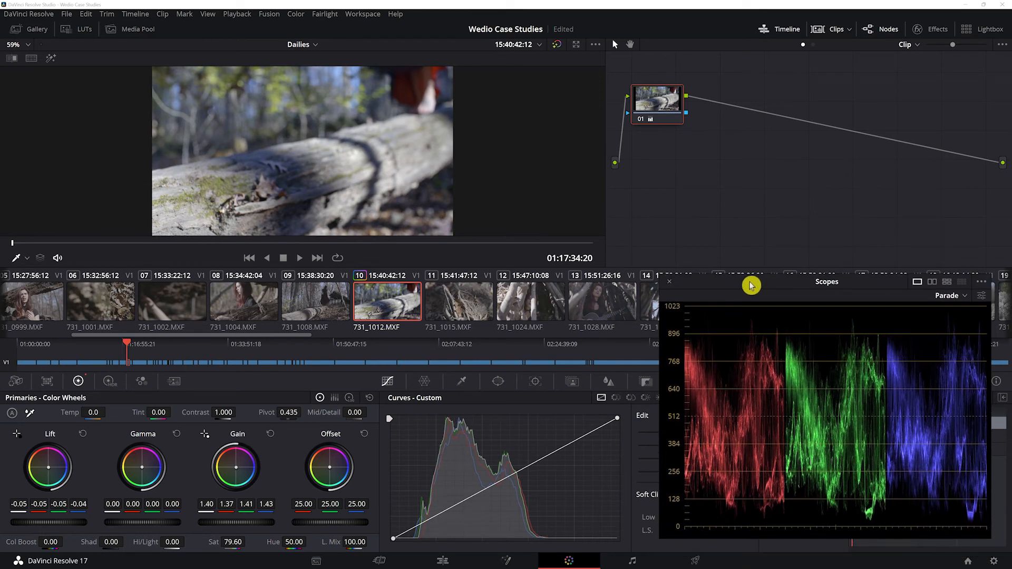
key(Escape)
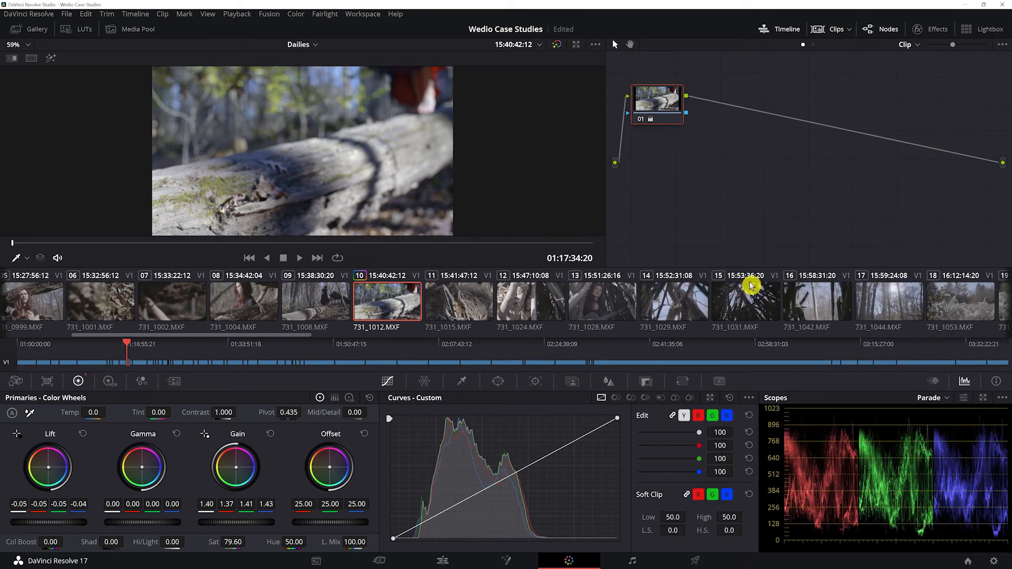
Open clip 731_1015 for grading and add a second serial node after its first node
click(463, 311)
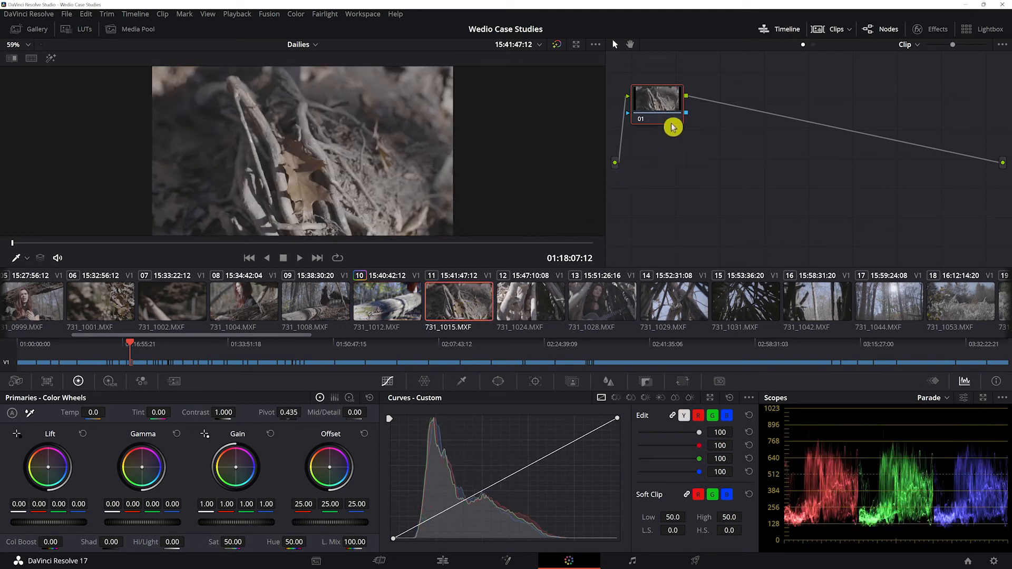
right_click(665, 105)
key(Escape)
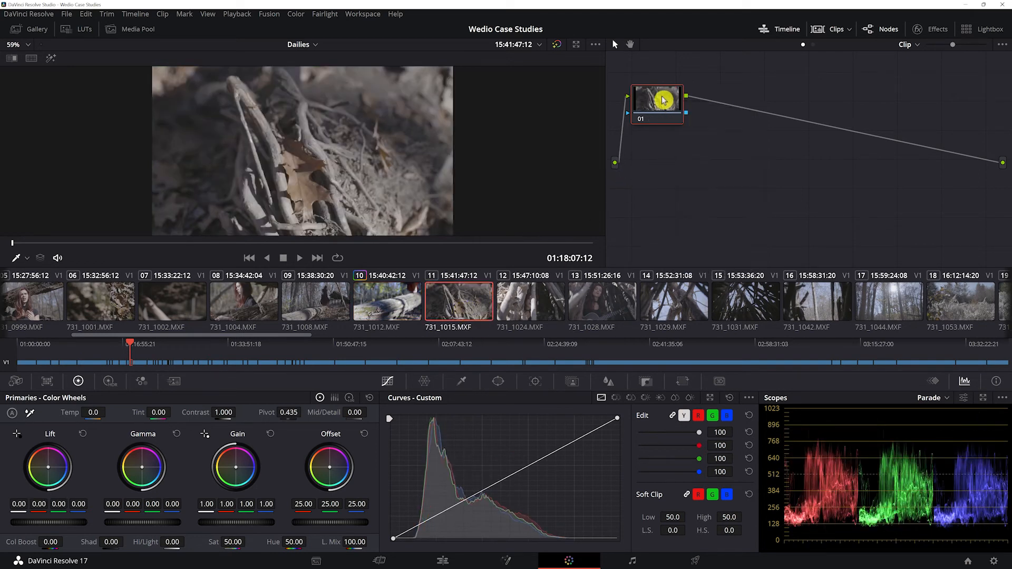
key(alt+s)
Apply the Sony SLog3SGamut3.CineToLC-709TypeA LUT to node 02 of clip 731_1015
right_click(728, 99)
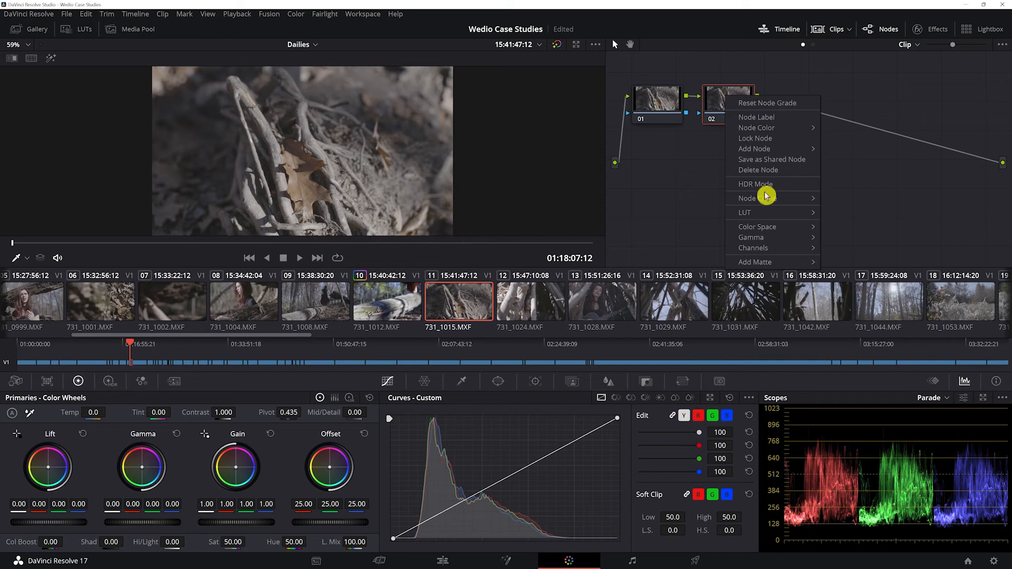
mouse_move(794, 213)
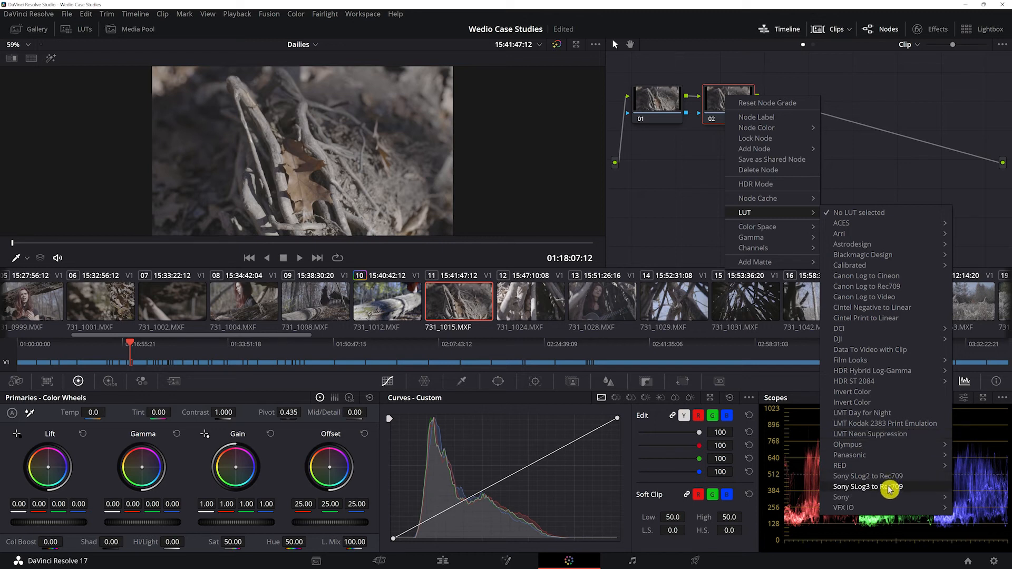
mouse_move(889, 499)
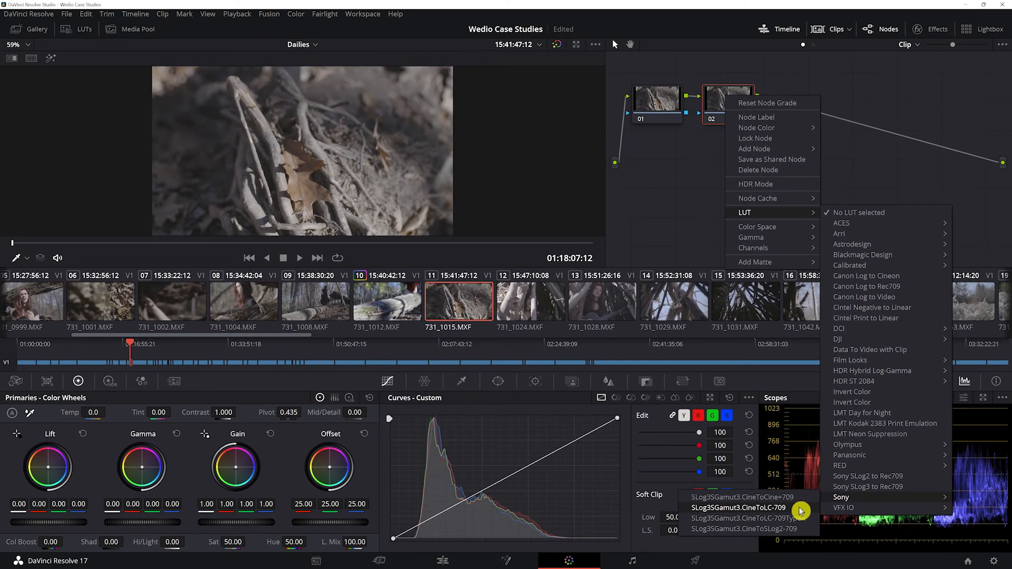
click(738, 508)
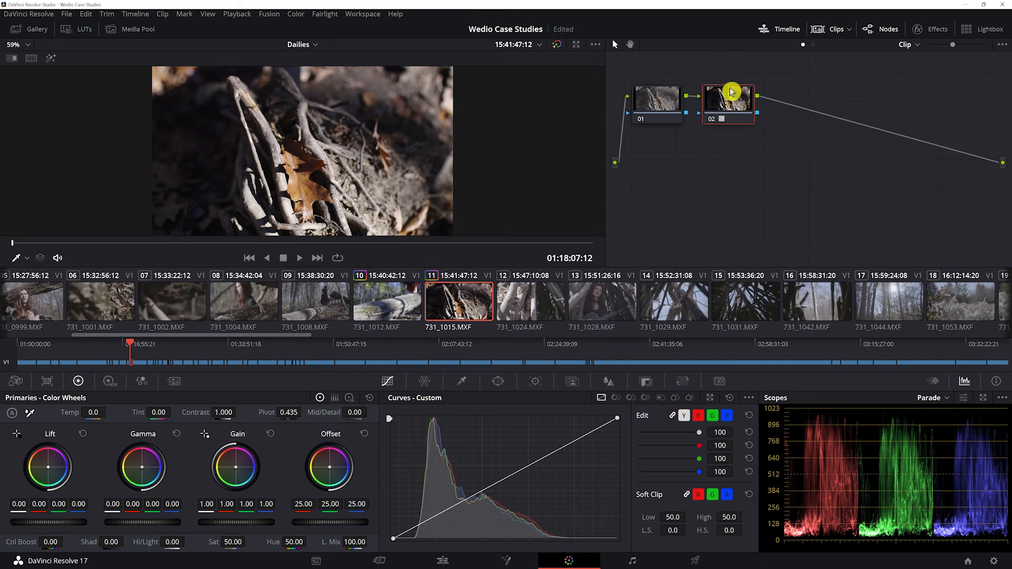
Space node 02 away from node 01, undo the trial Gamma change on node 01, and set its Gamma to 0.03 and Lift to -0.00
drag(722, 97, 730, 99)
click(657, 100)
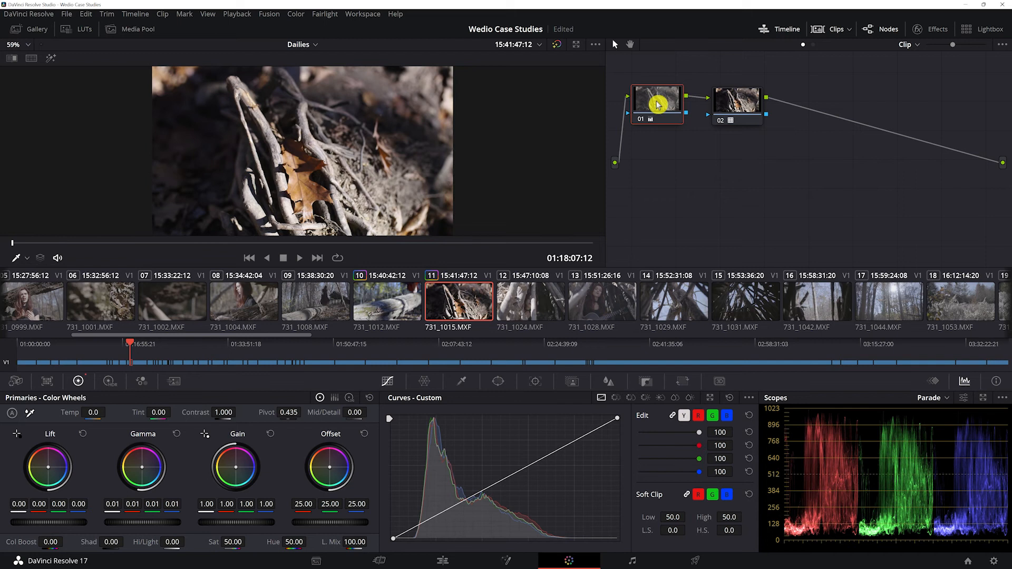
key(ctrl+z)
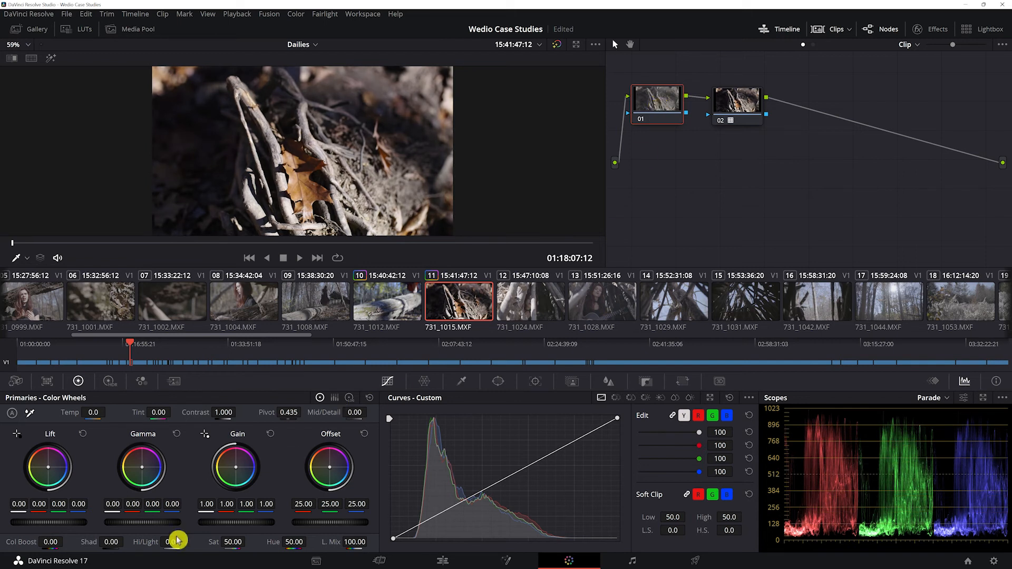
drag(135, 523, 146, 523)
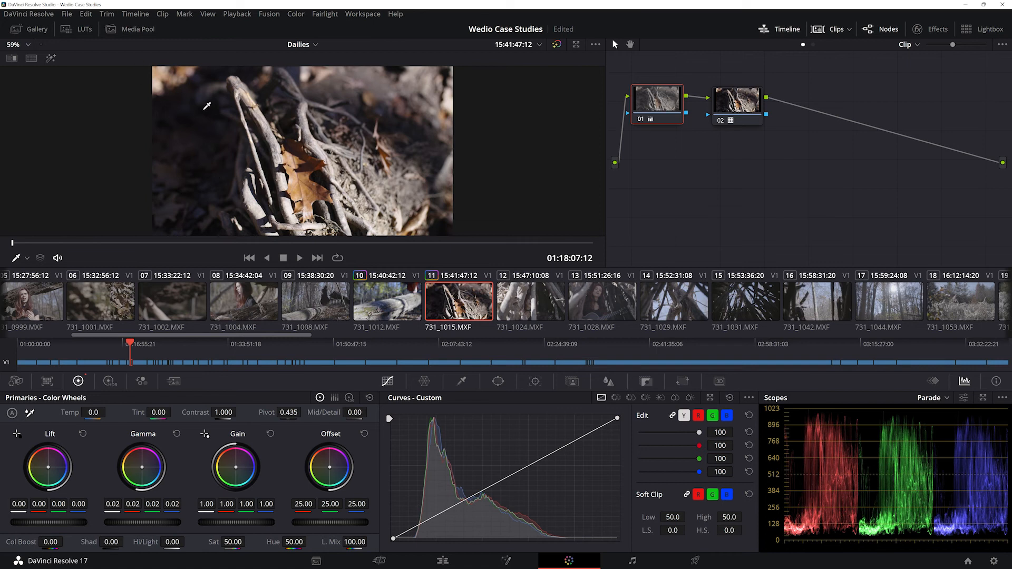
drag(141, 523, 146, 523)
drag(58, 522, 56, 522)
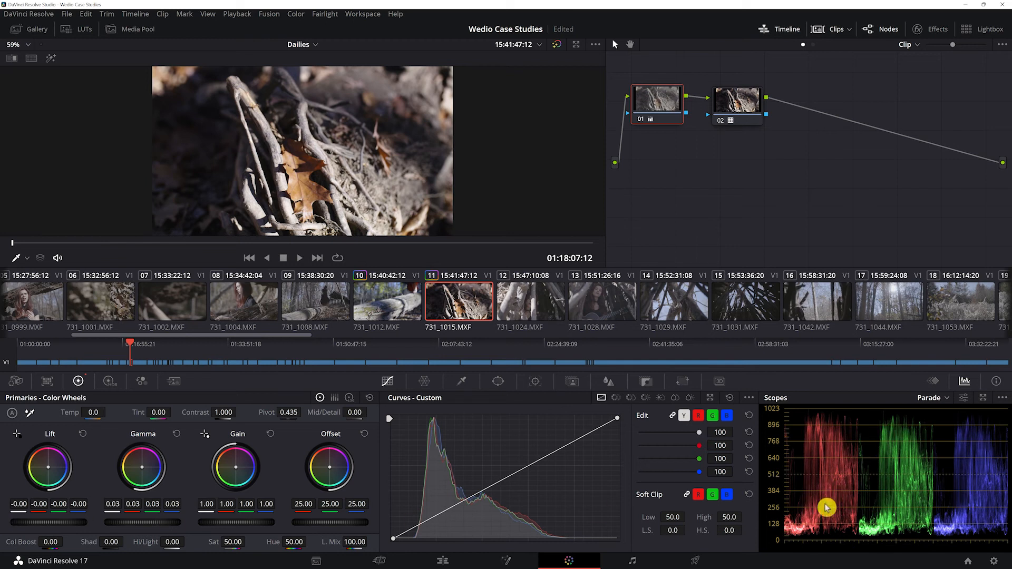
Switch the scope to Waveform and lower node 01's Lift to -0.02
click(943, 398)
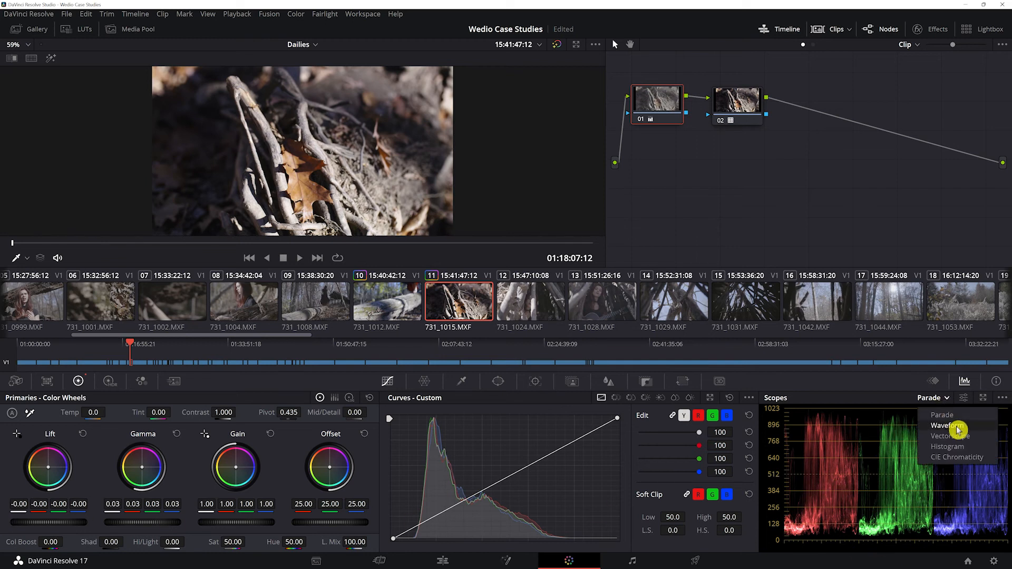
click(957, 428)
drag(60, 522, 53, 522)
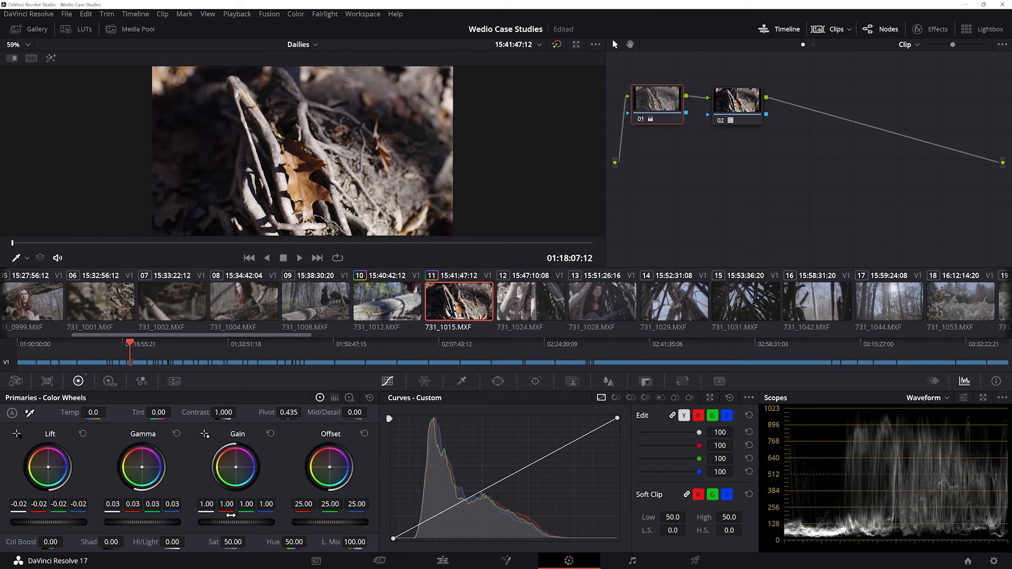
Set node 01's Gain to 0.97 and bring its Lift to -0.00
drag(241, 524, 249, 524)
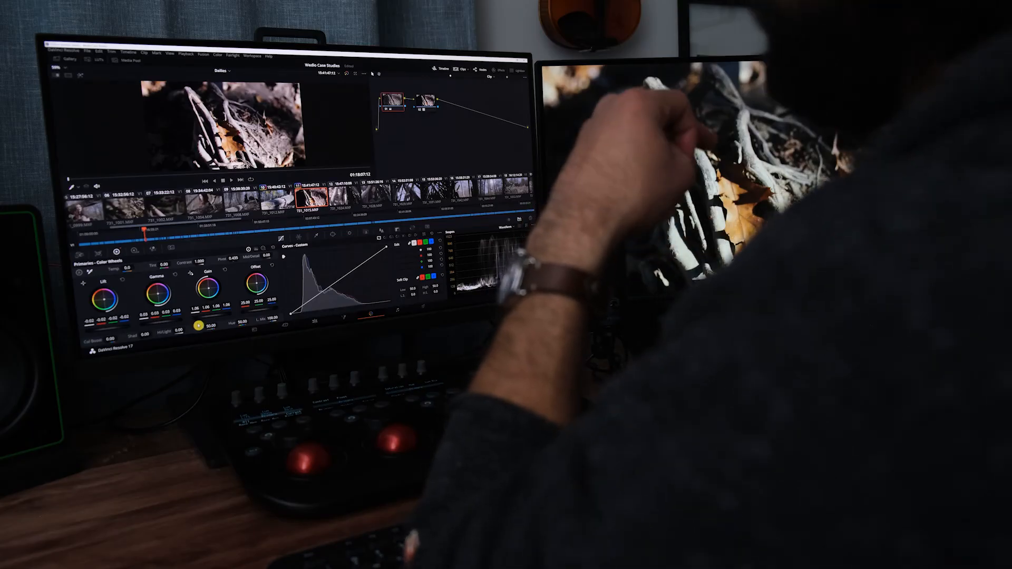
drag(214, 317, 209, 318)
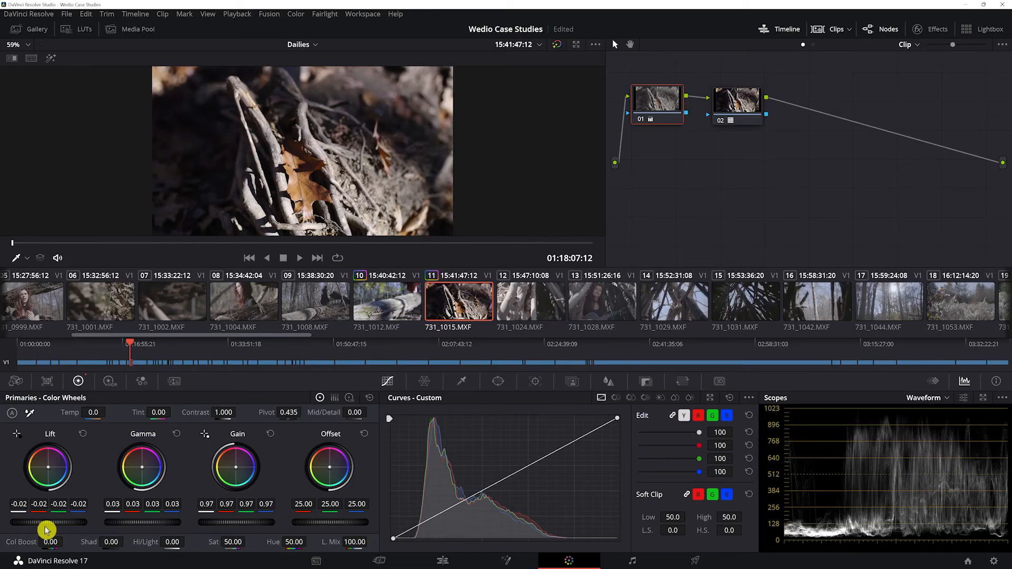
drag(49, 523, 6, 523)
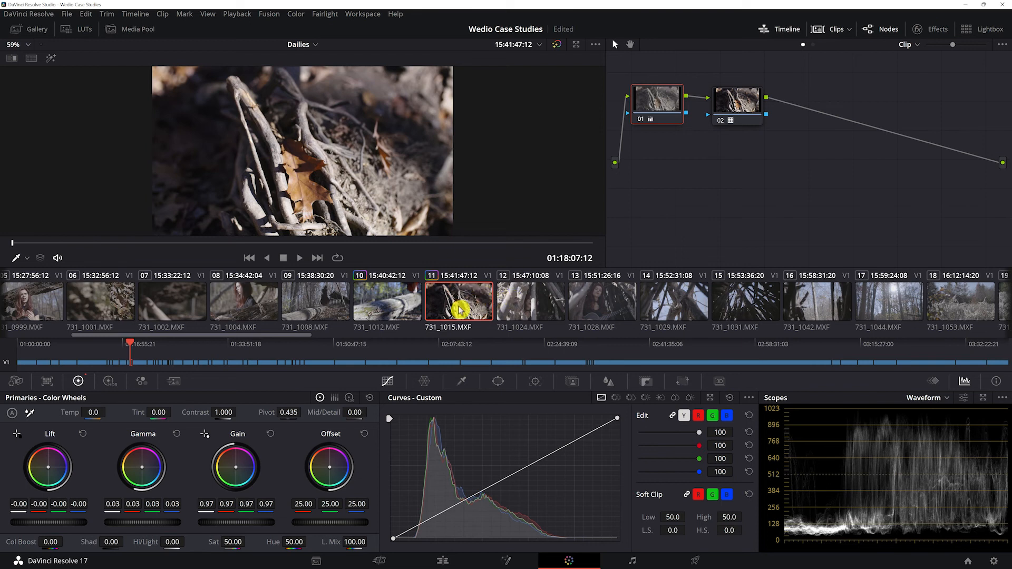
Copy the grade of clip 731_1015 onto clip 731_1024, and set its Gain to 0.85 and Lift to 0.04
click(512, 306)
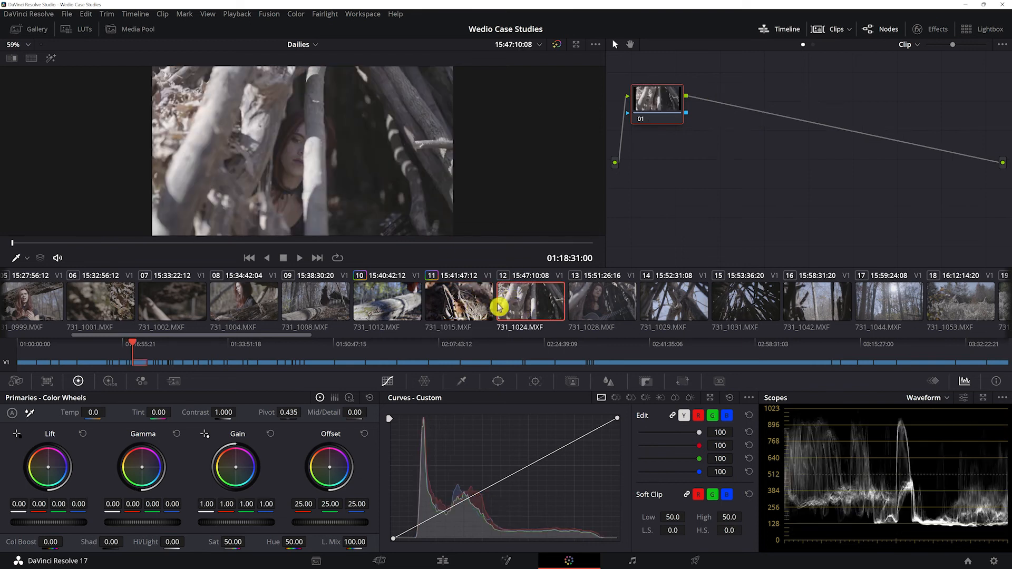
middle_click(455, 304)
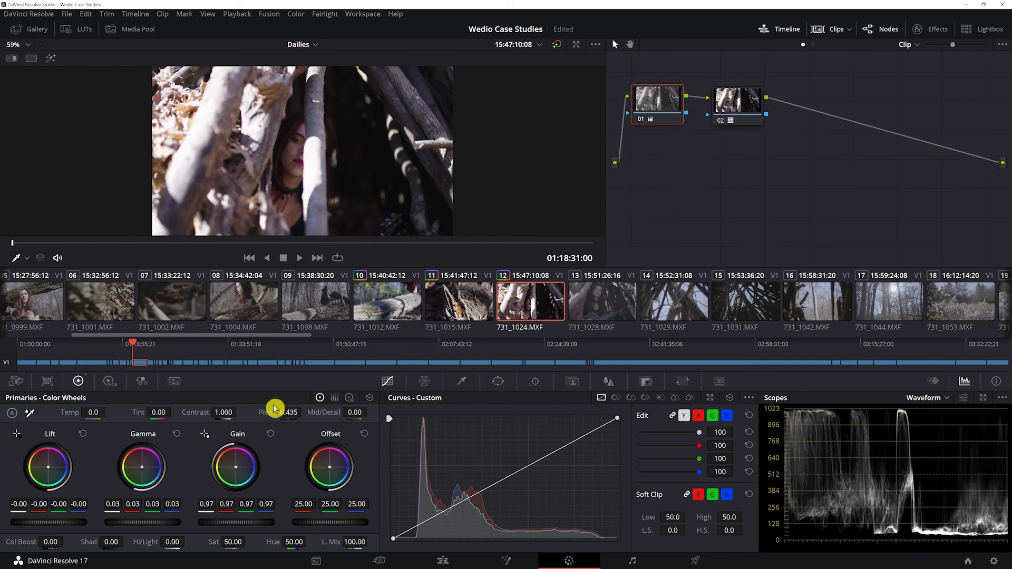
drag(243, 522, 211, 523)
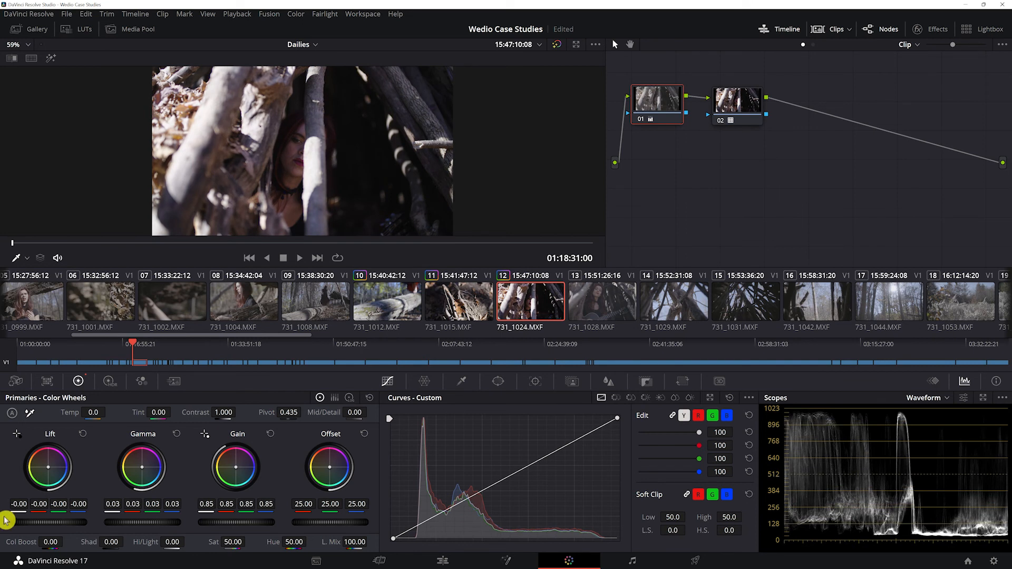
drag(53, 523, 63, 523)
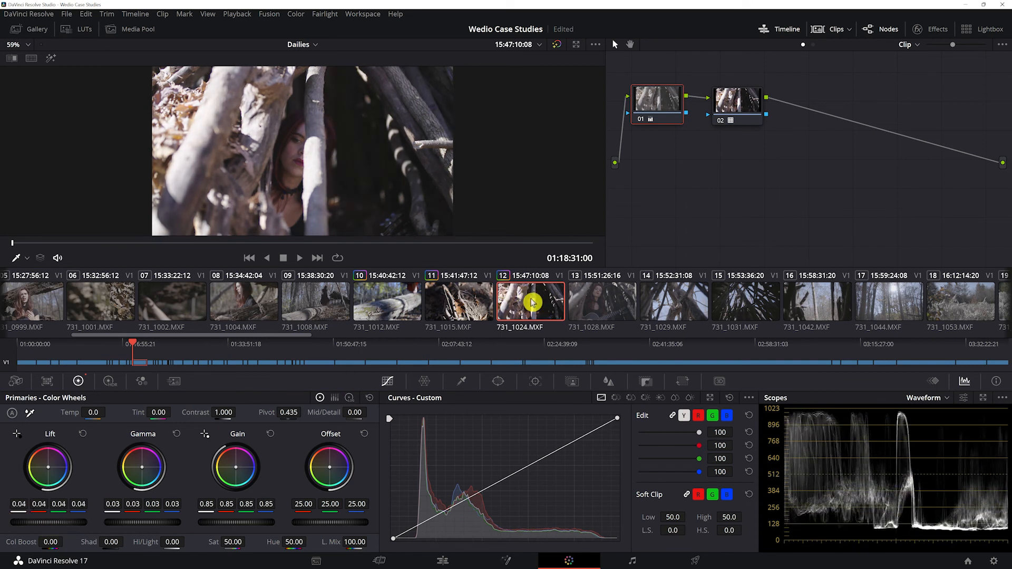
Copy the grade of clip 731_1024 onto clip 731_1028 and compare the two clips
click(603, 300)
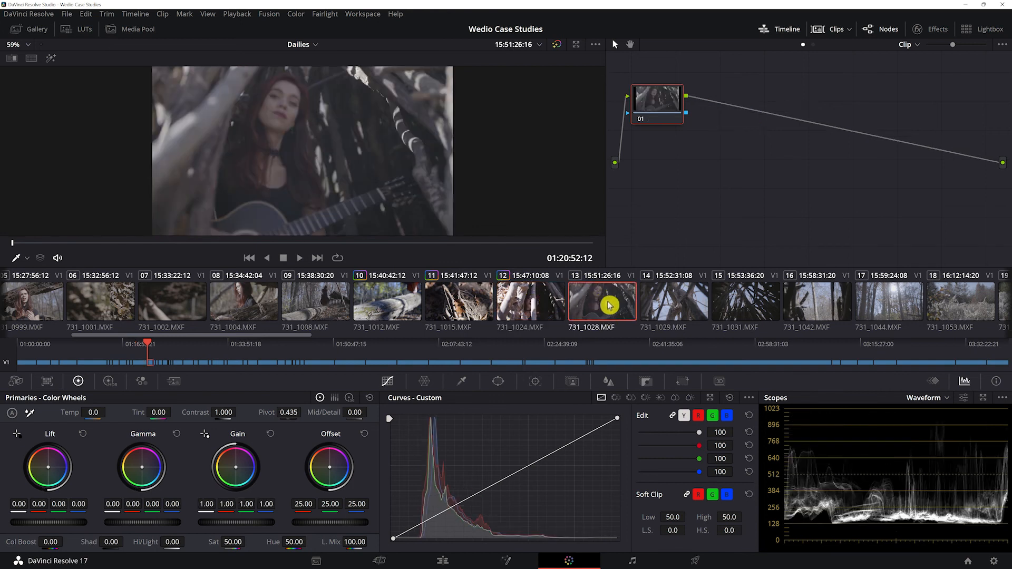
middle_click(522, 304)
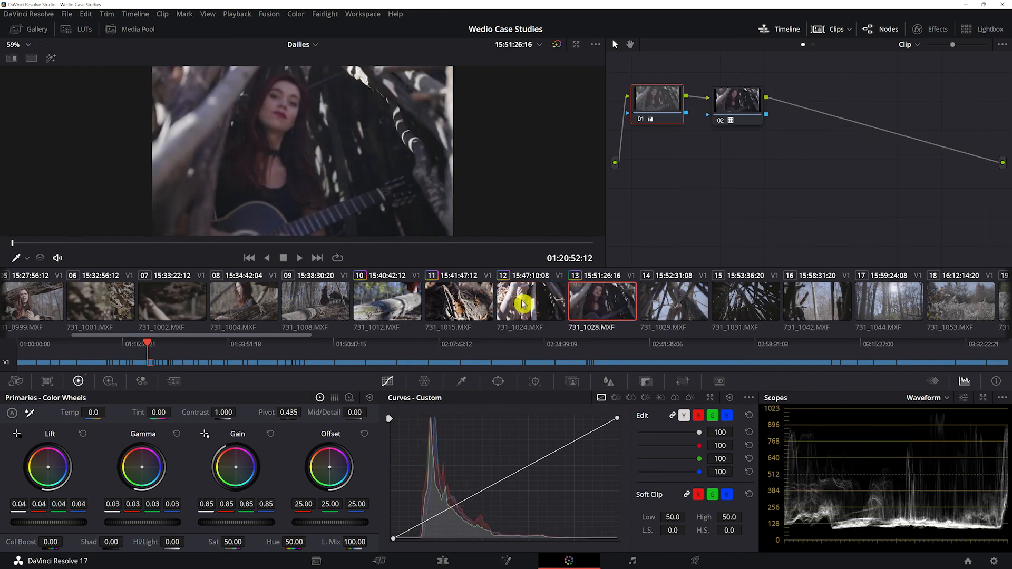
click(519, 300)
click(605, 302)
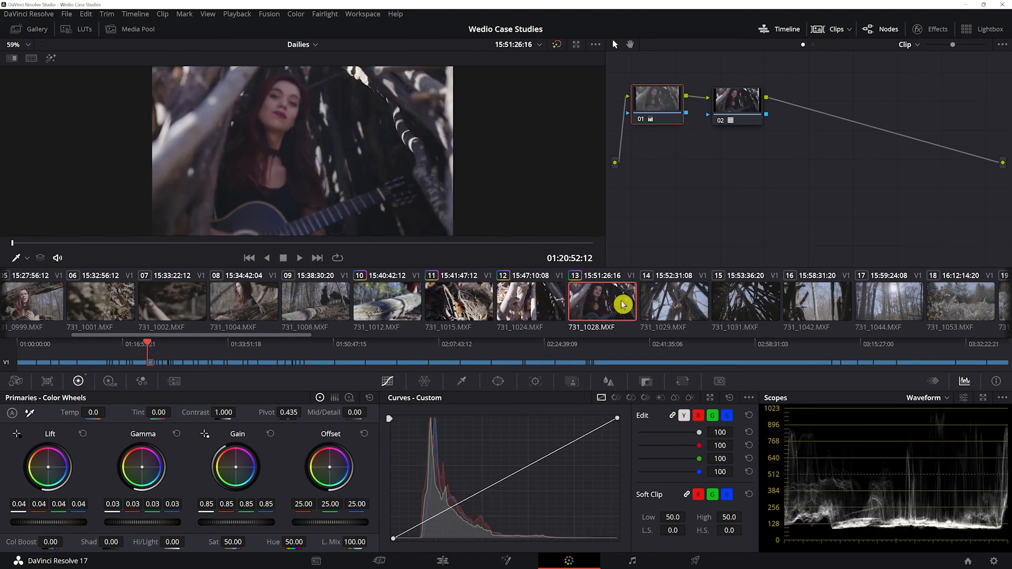
Switch the scope to Parade, try a warmer Gain with blue at 0.78 on clip 731_1028, and reset the Gain wheel
click(949, 398)
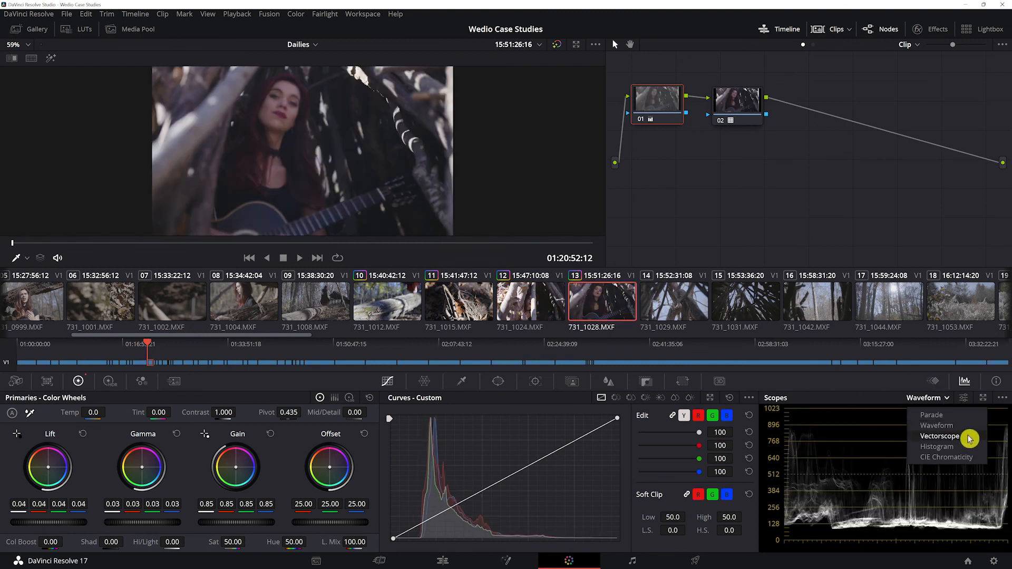
click(960, 415)
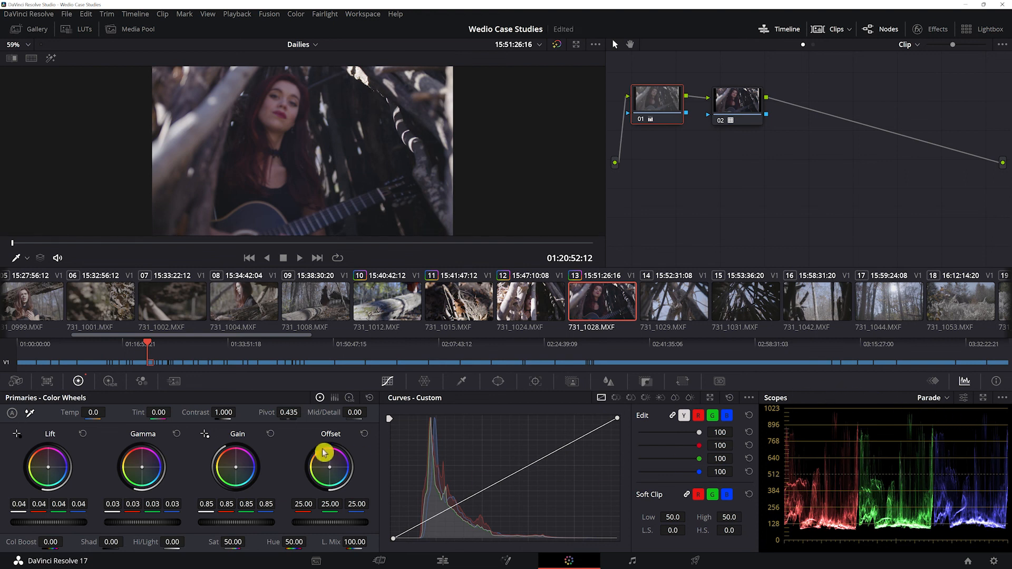
drag(236, 467, 14, 458)
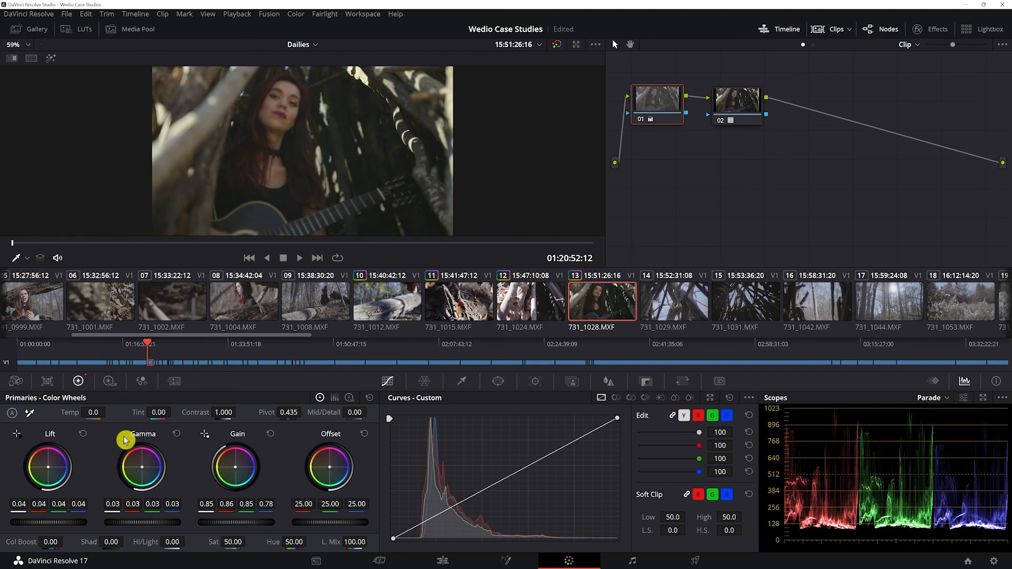
click(270, 433)
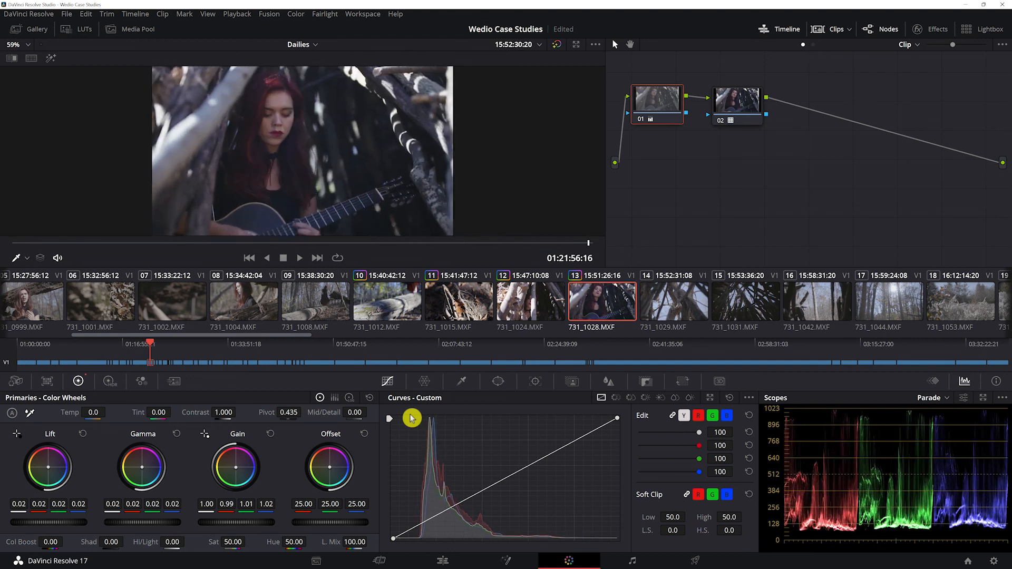
Review clip 731_1028 by playing it backward and forward, and compare it with clip 731_1024
key(j)
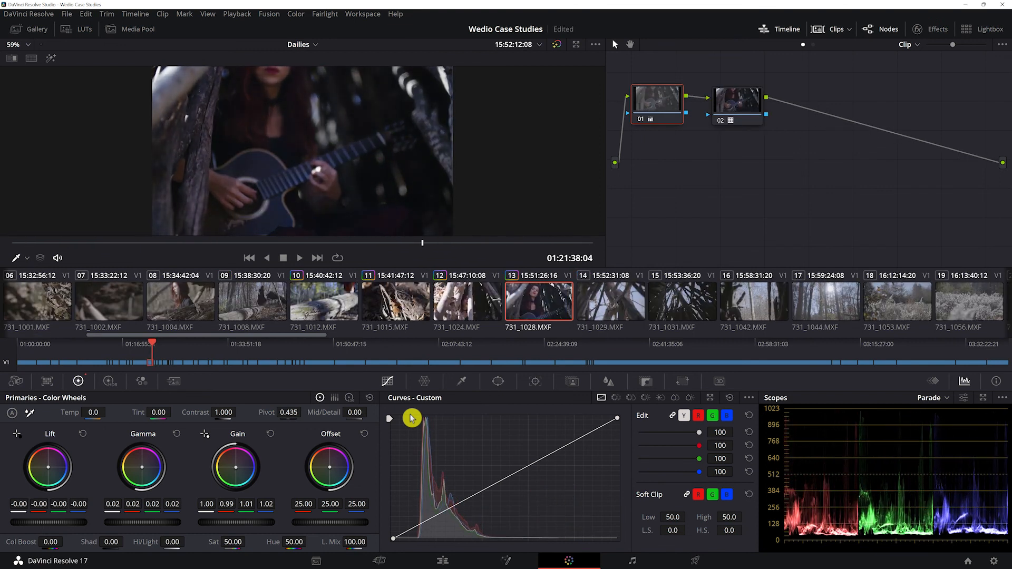
key(l)
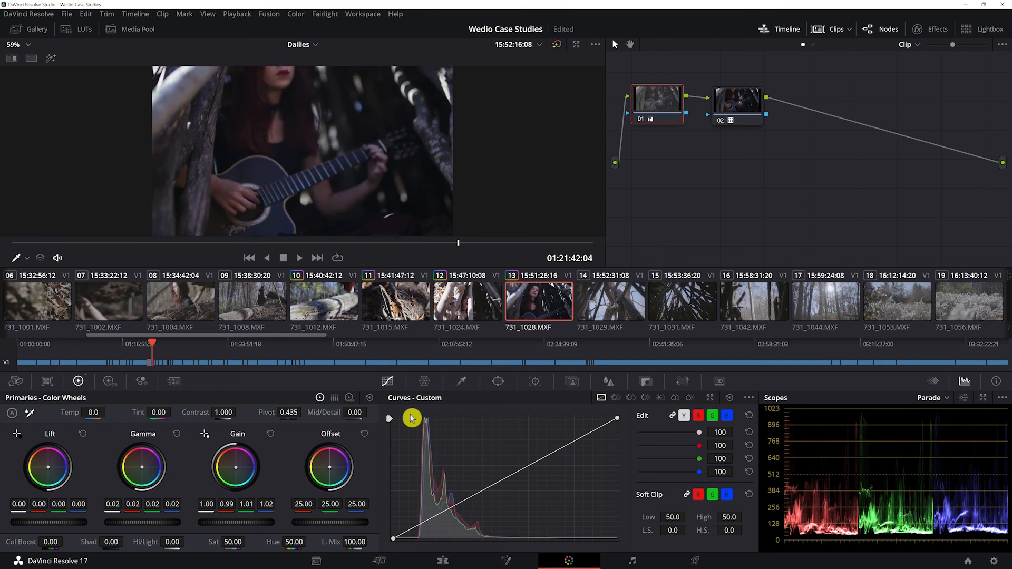
click(471, 312)
click(545, 296)
Copy the grade of clip 731_1028 onto clip 731_1029, and set its Gain to 0.84, 0.83, 0.85, 0.85 and Lift to 0.01
click(614, 295)
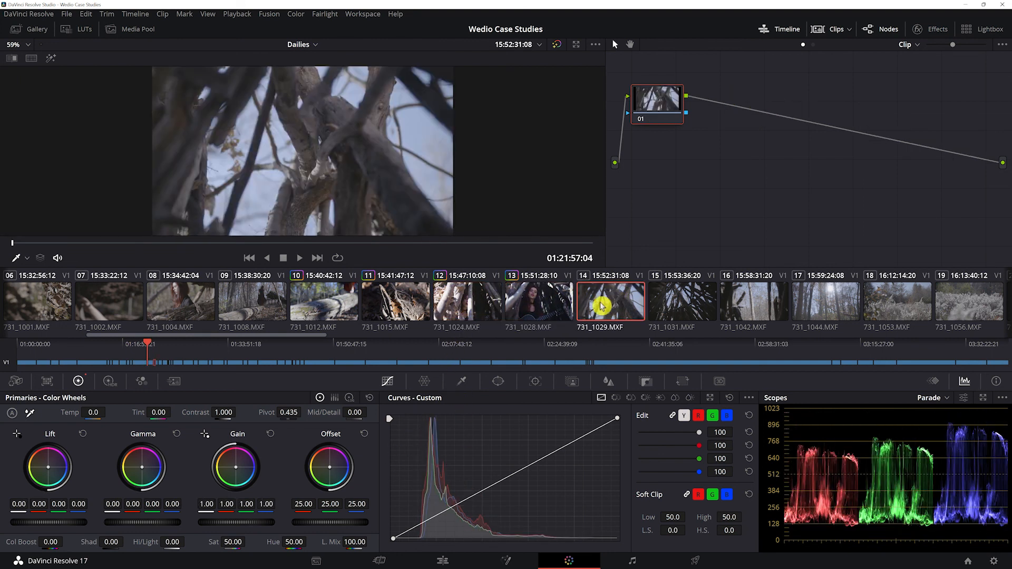
middle_click(533, 302)
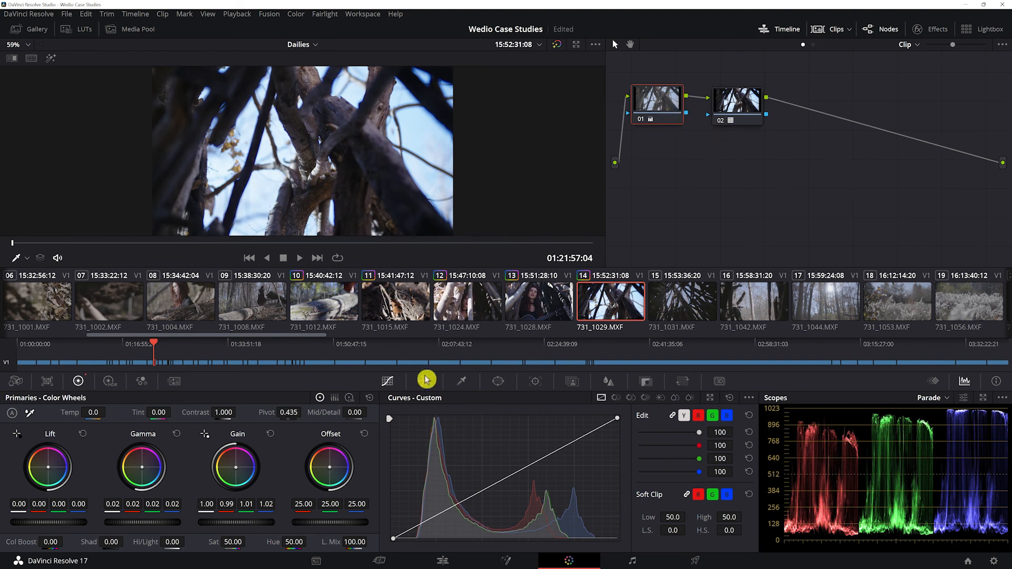
drag(247, 515, 219, 515)
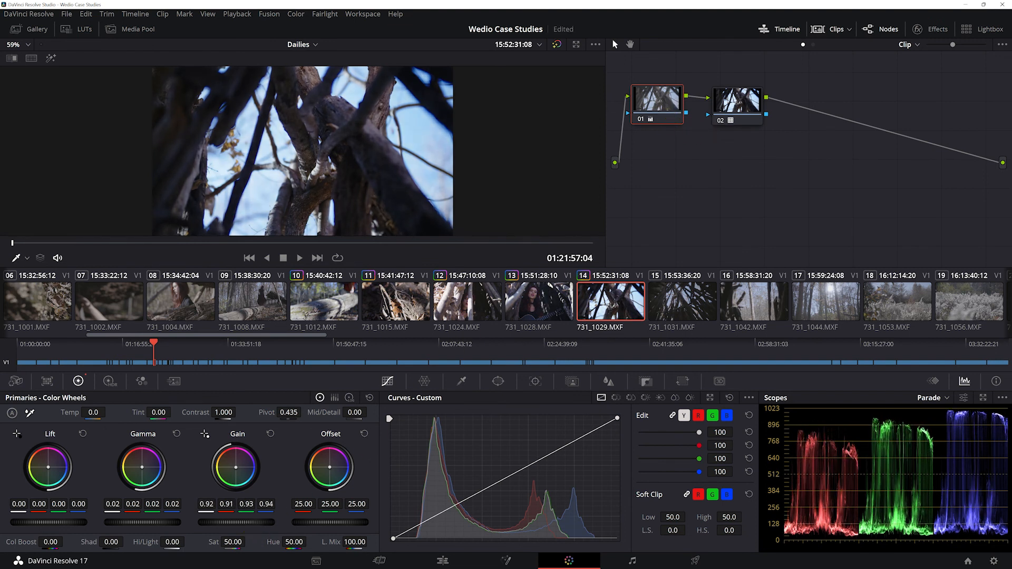
drag(62, 522, 65, 522)
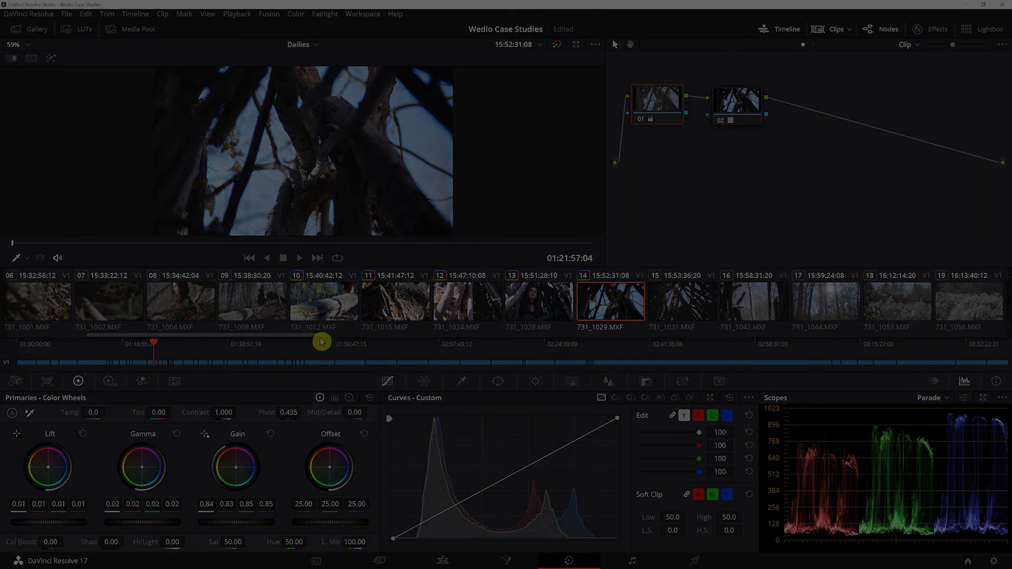